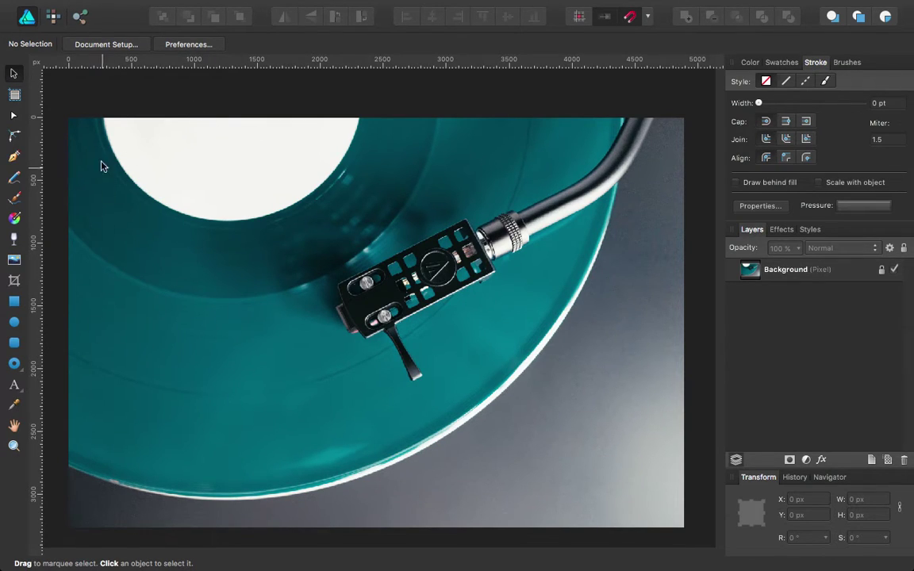
Type 'Sonic' as Avenir artistic text near the photo's lower left and set it to Black weight.
left_click_drag(15, 386, 53, 388)
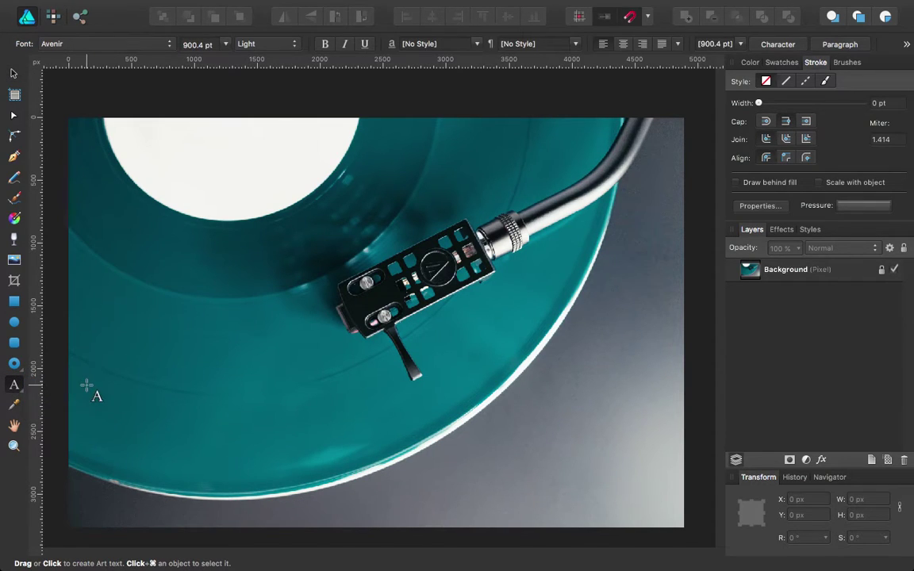
left_click(60, 46)
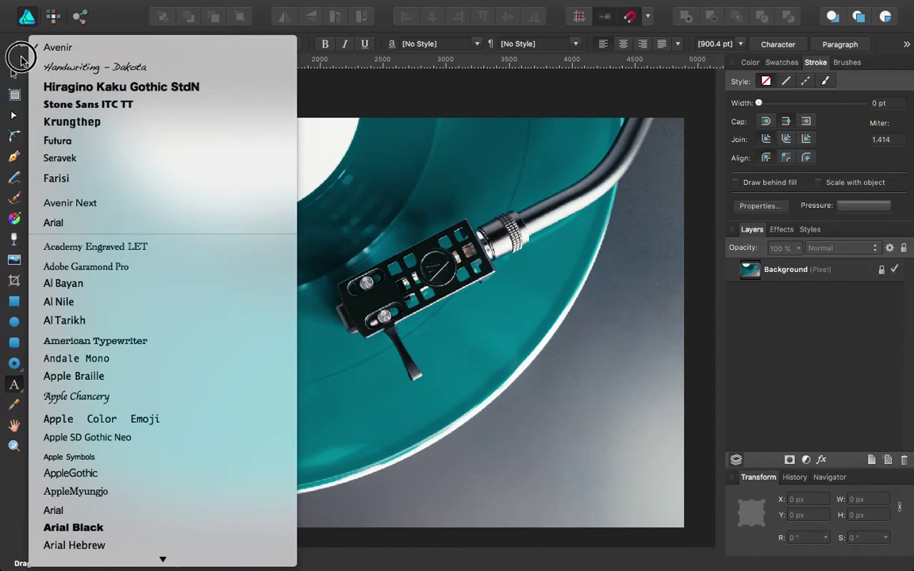
left_click(14, 56)
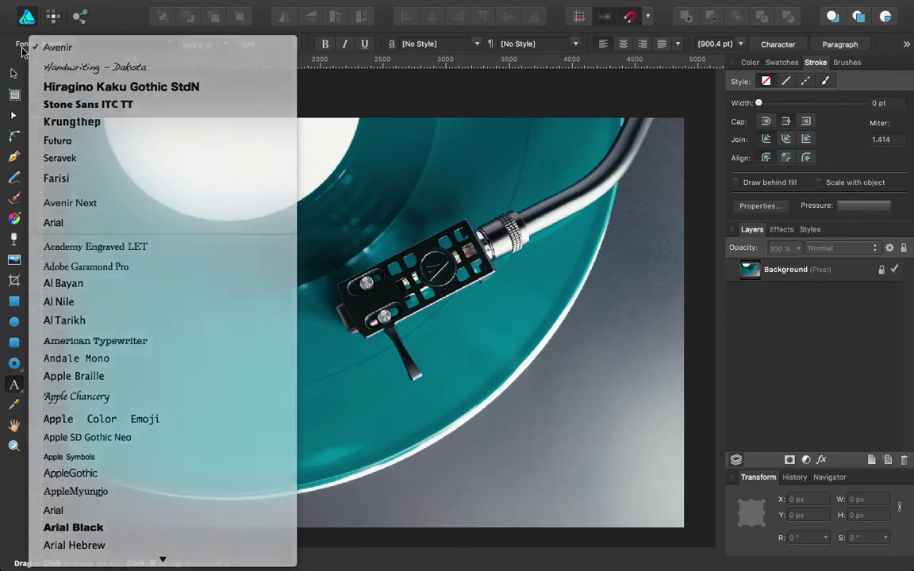
left_click(127, 486)
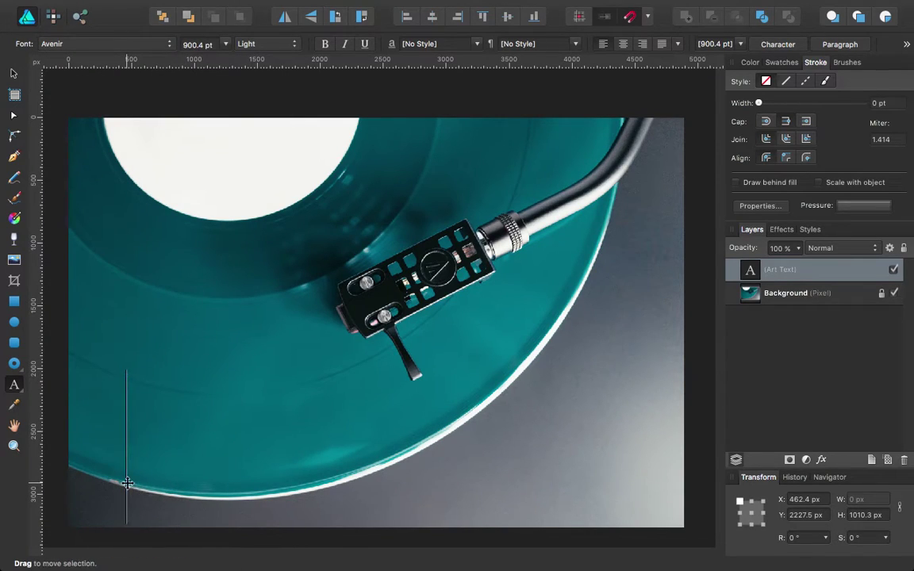
type("Sonic")
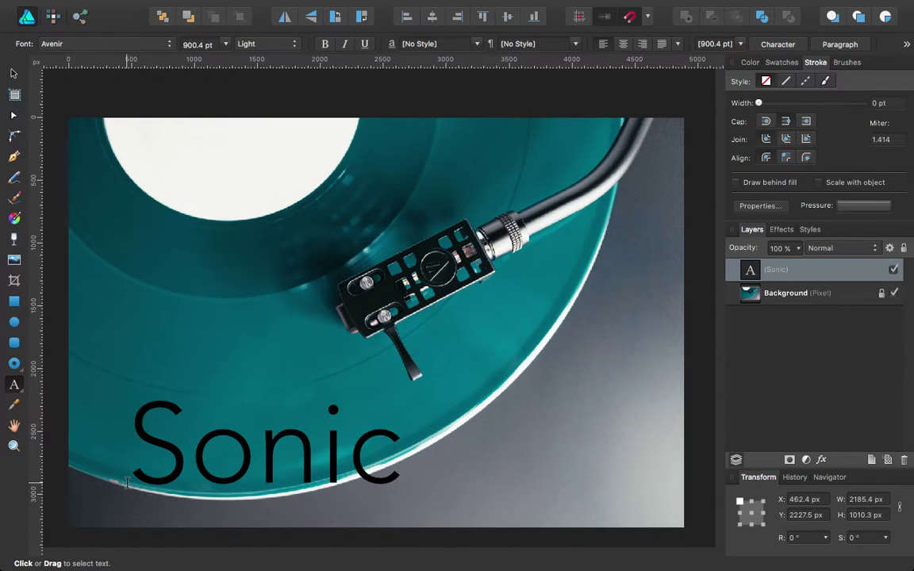
key("super+a")
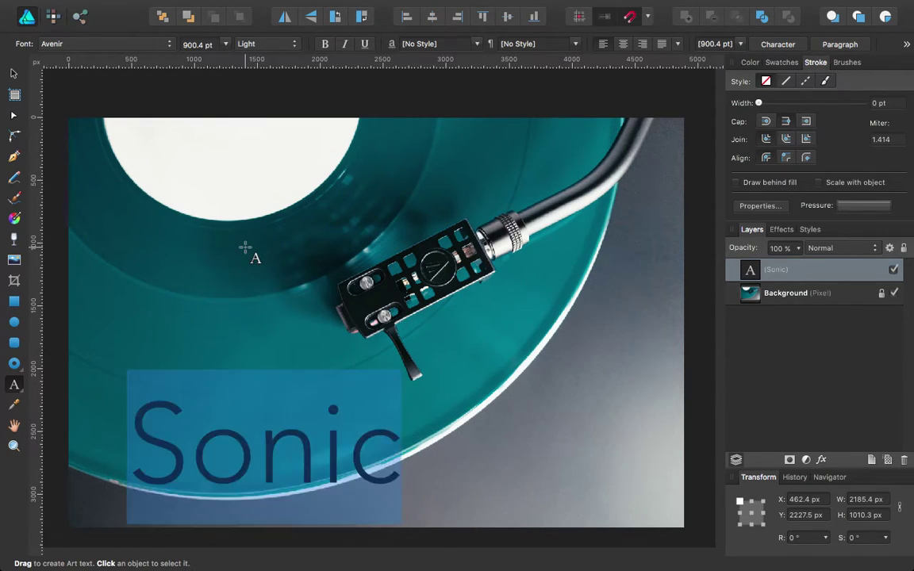
left_click(270, 48)
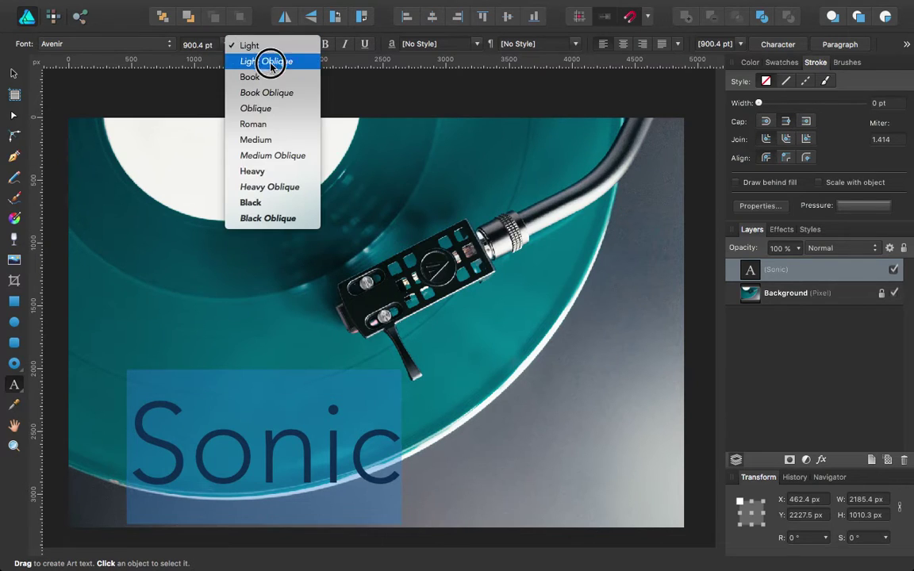
left_click(247, 203)
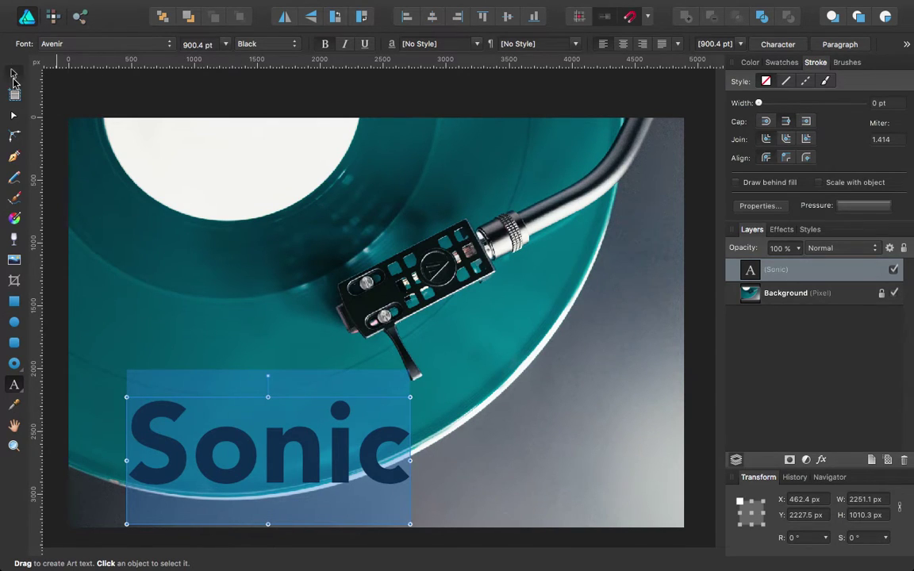
Move Sonic further left and type 'Gurus' as a new artistic text to its right.
left_click(13, 74)
left_click_drag(164, 472, 119, 469)
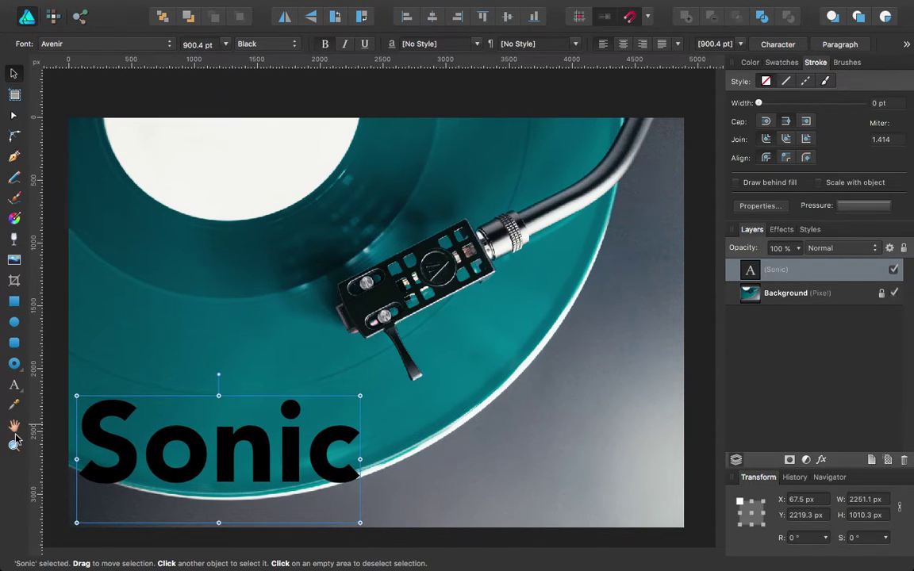
left_click(14, 385)
left_click(412, 443, "super")
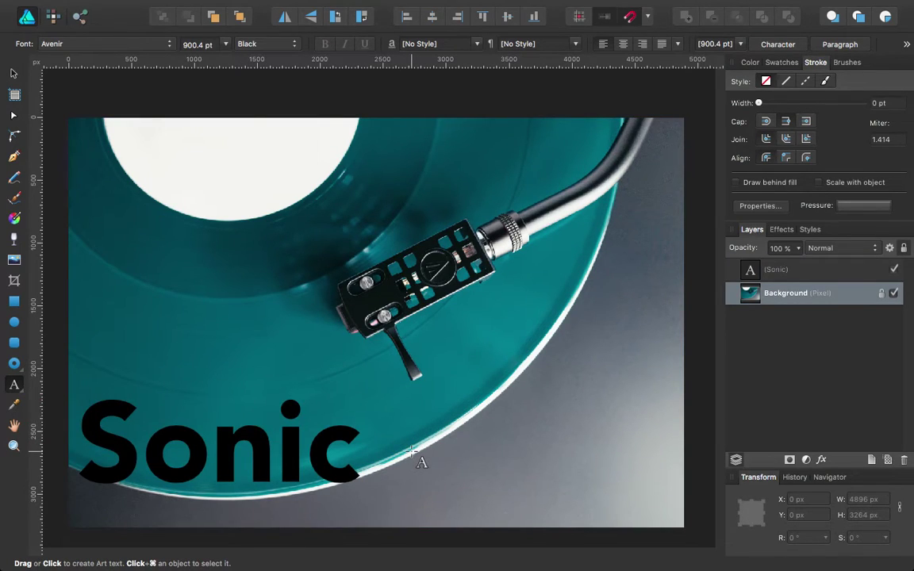
left_click(412, 452)
type("Guru")
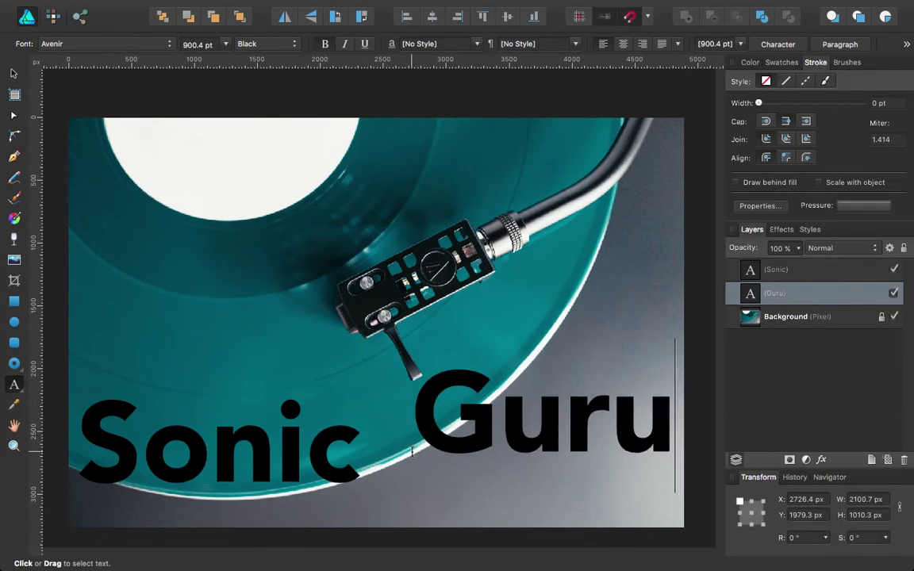
type("s")
Set Gurus to Avenir Light and drag it beside Sonic on the same baseline.
key("ctrl+a")
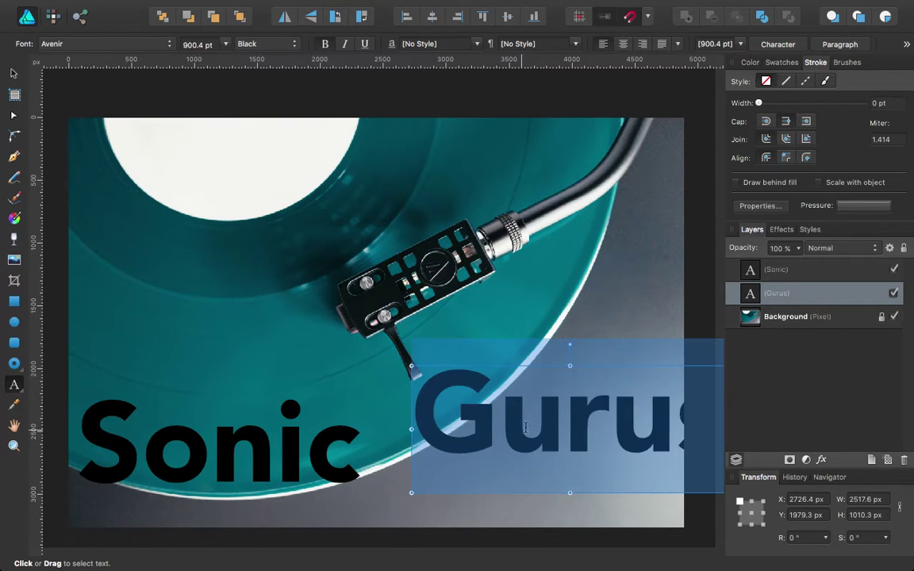
left_click(259, 48)
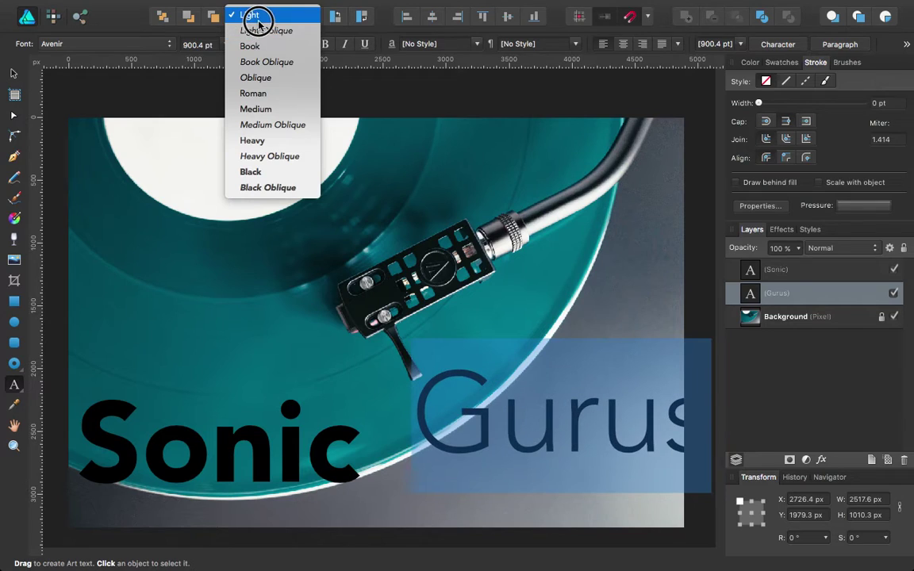
left_click(253, 15)
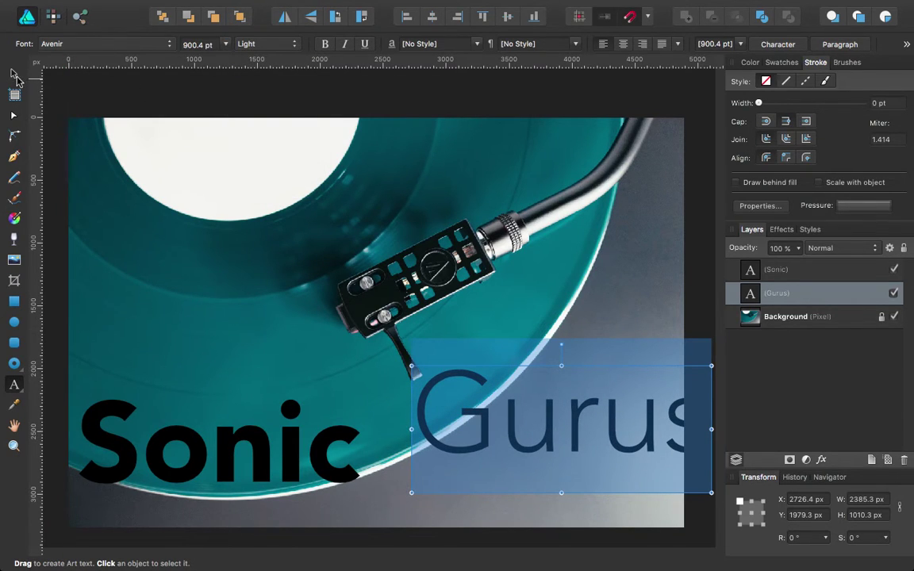
left_click(12, 72)
left_click_drag(467, 452, 426, 479)
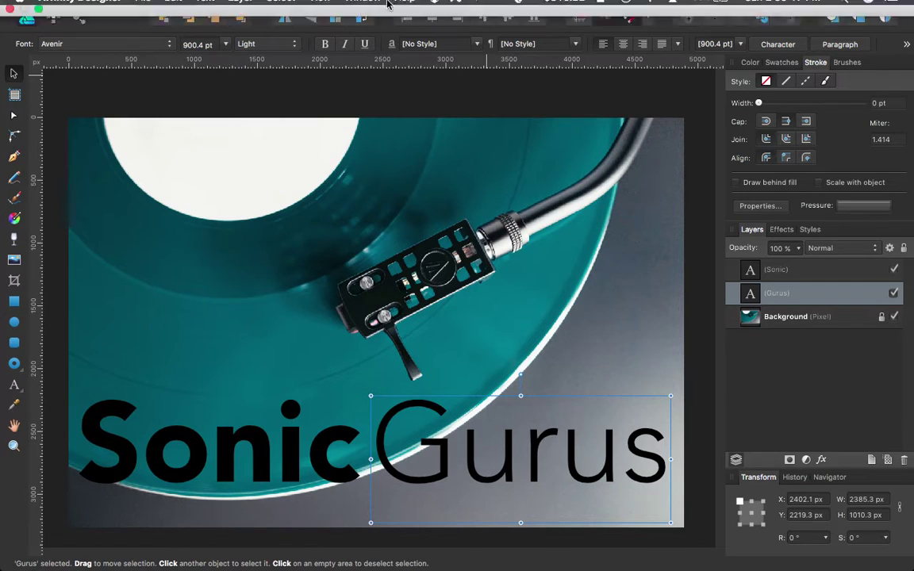
Review the Snapping Manager settings and close it without changes.
left_click(318, 7)
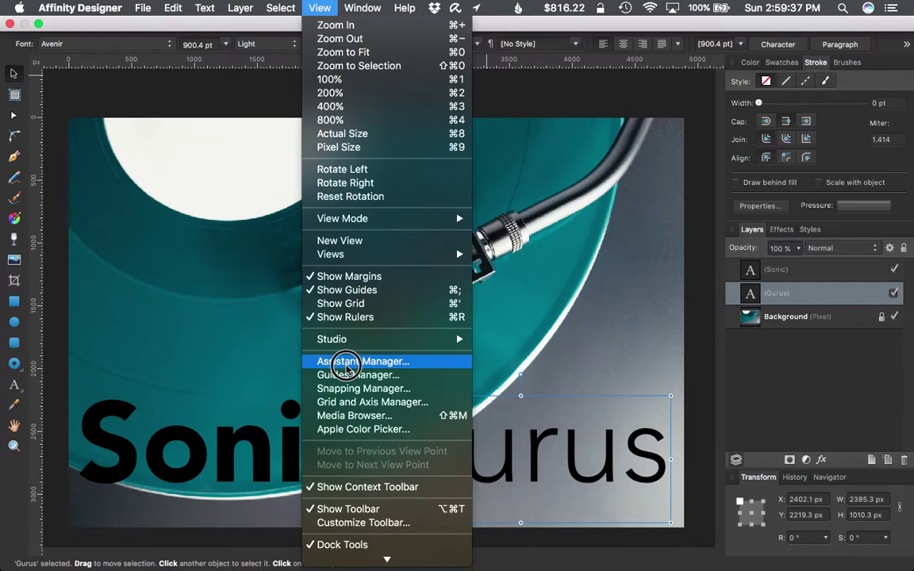
mouse_move(352, 560)
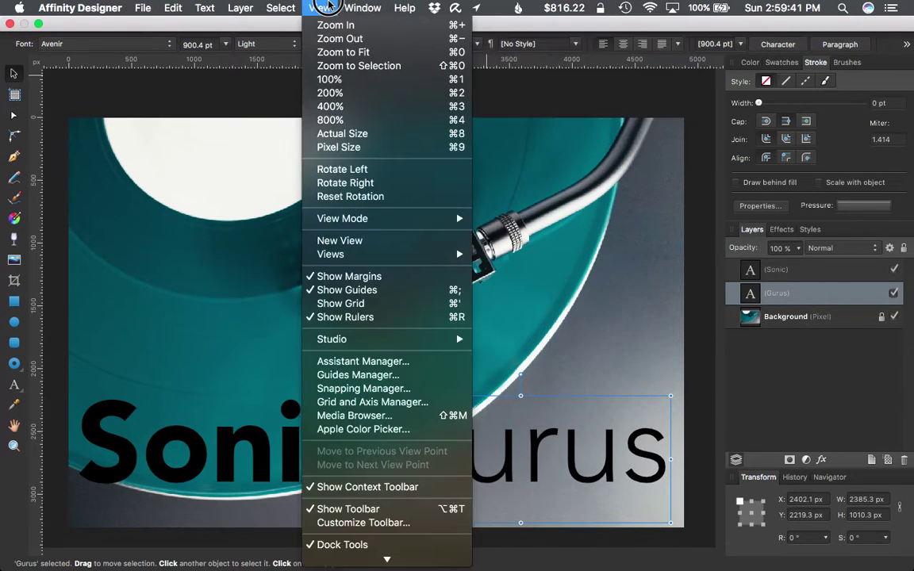
left_click(347, 389)
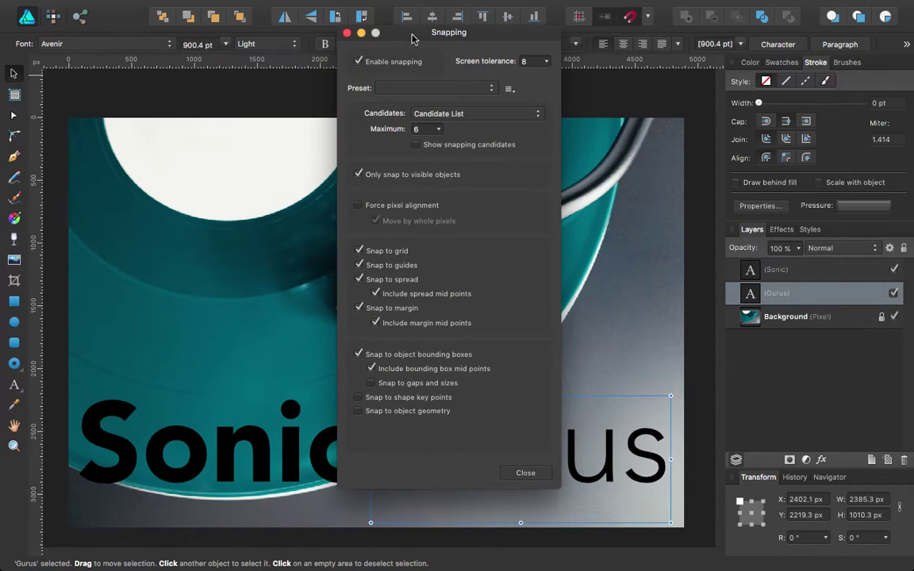
left_click_drag(412, 38, 412, 88)
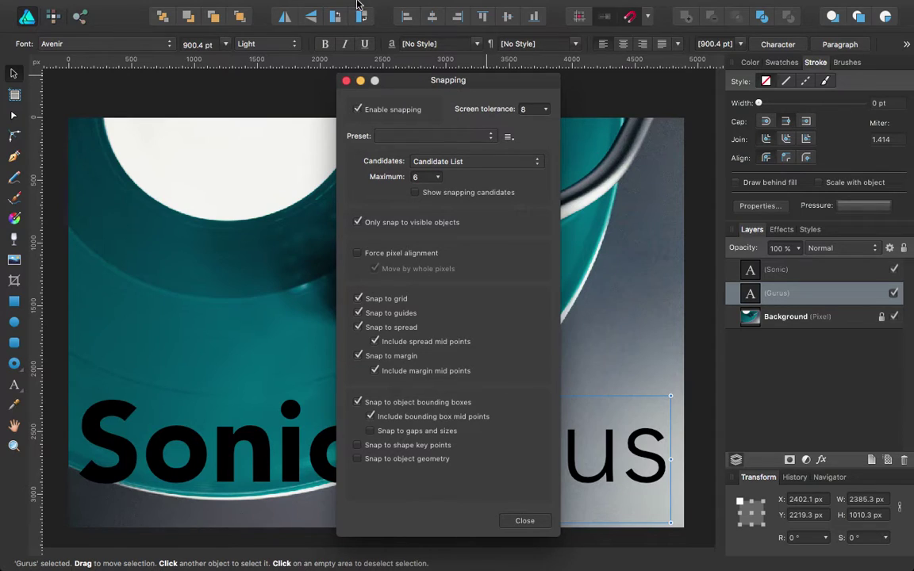
mouse_move(357, 2)
left_click(324, 8)
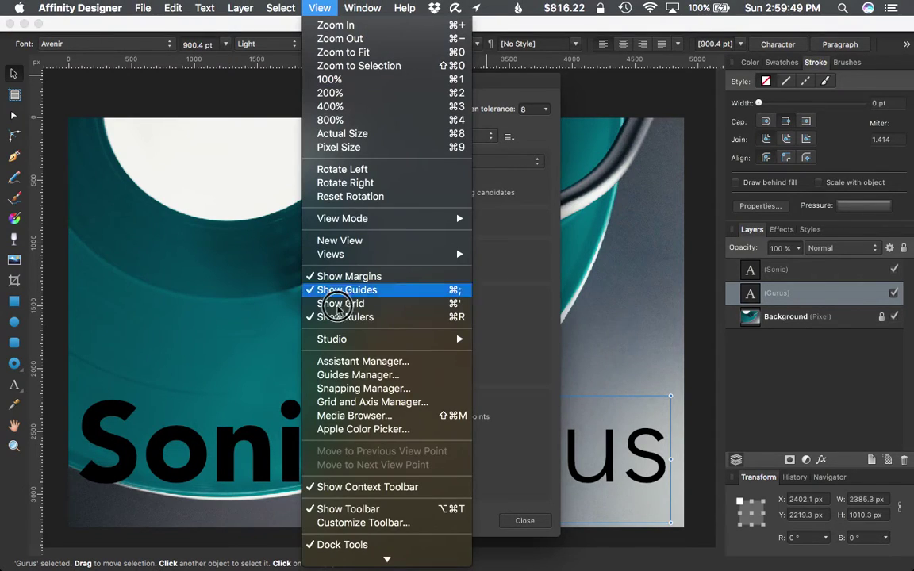
left_click(445, 318)
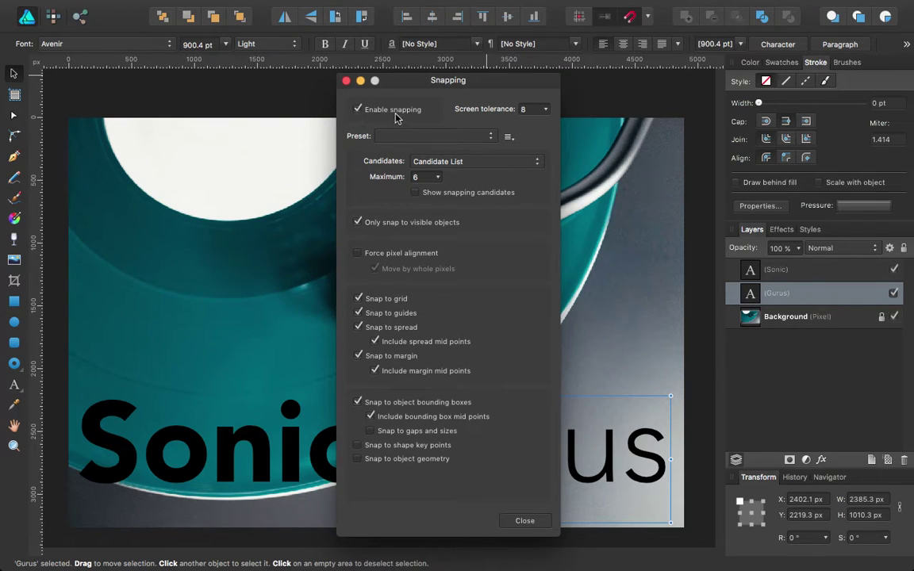
left_click(346, 82)
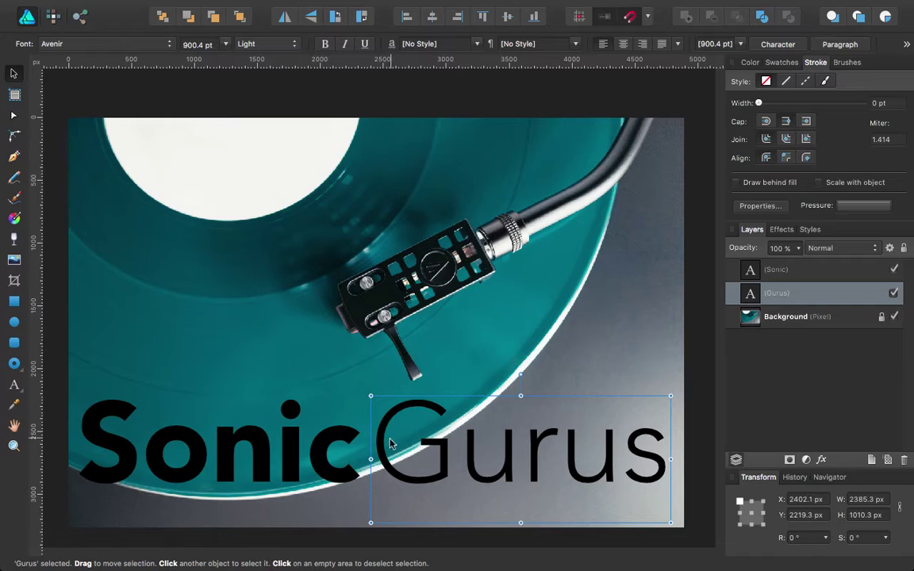
Nudge Sonic alongside Gurus, recheck snapping, then lift Sonic so it sits flush with Gurus.
mouse_move(317, 473)
left_mouse_down()
mouse_move(307, 341)
mouse_move(512, 287)
mouse_move(546, 292)
mouse_move(371, 446)
mouse_move(310, 465)
mouse_move(330, 471)
left_mouse_up()
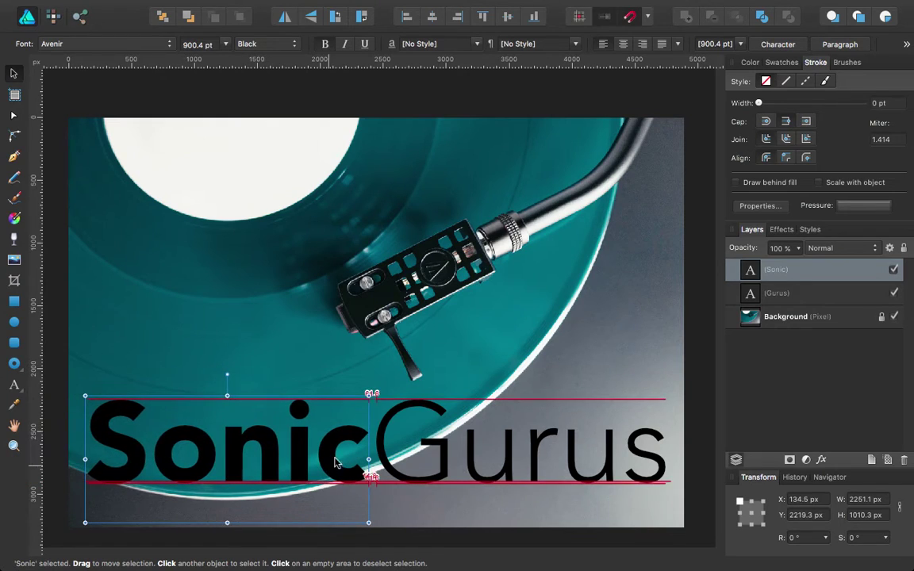
left_click(327, 7)
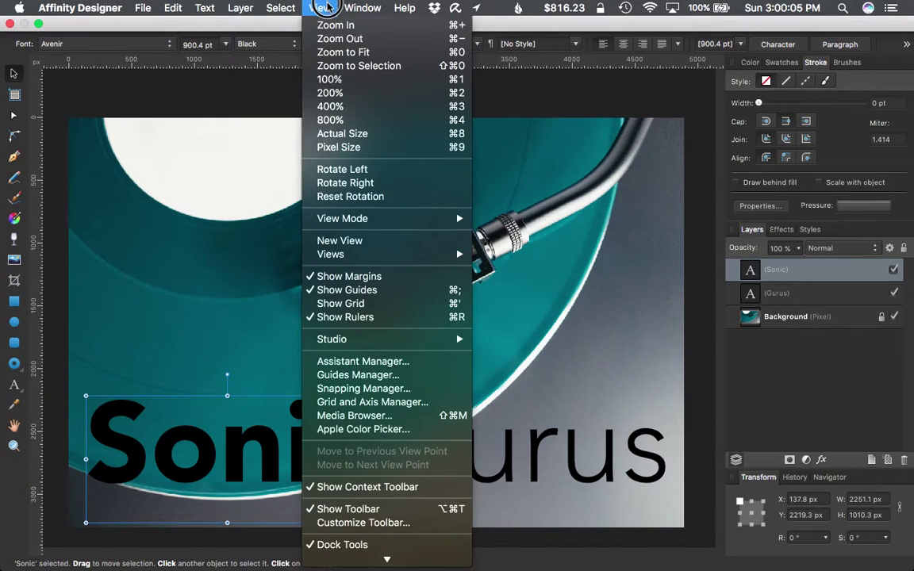
left_click(330, 392)
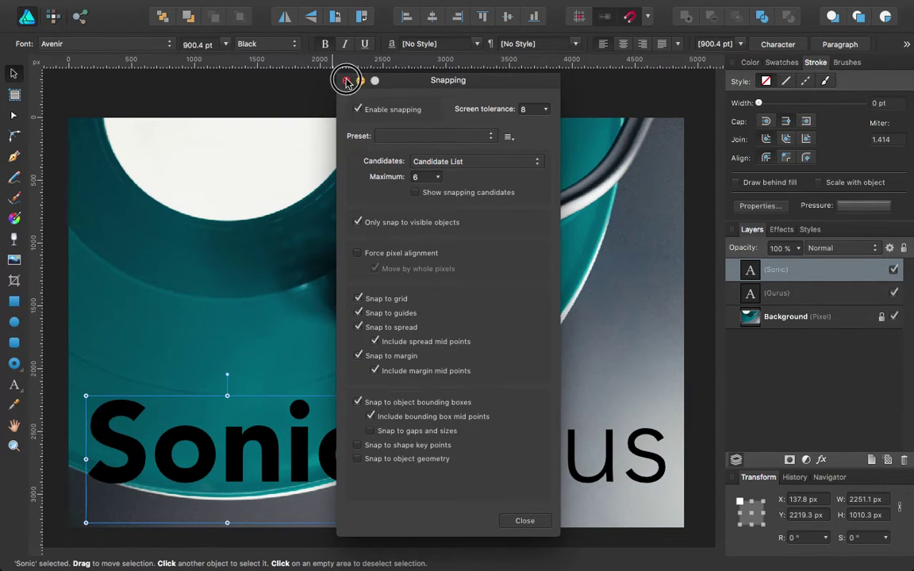
left_click(346, 80)
mouse_move(282, 433)
left_mouse_down()
mouse_move(321, 409)
mouse_move(283, 402)
mouse_move(281, 317)
mouse_move(356, 307)
mouse_move(271, 382)
mouse_move(339, 321)
mouse_move(433, 314)
mouse_move(459, 324)
mouse_move(444, 353)
mouse_move(338, 385)
mouse_move(285, 425)
mouse_move(286, 451)
left_mouse_up()
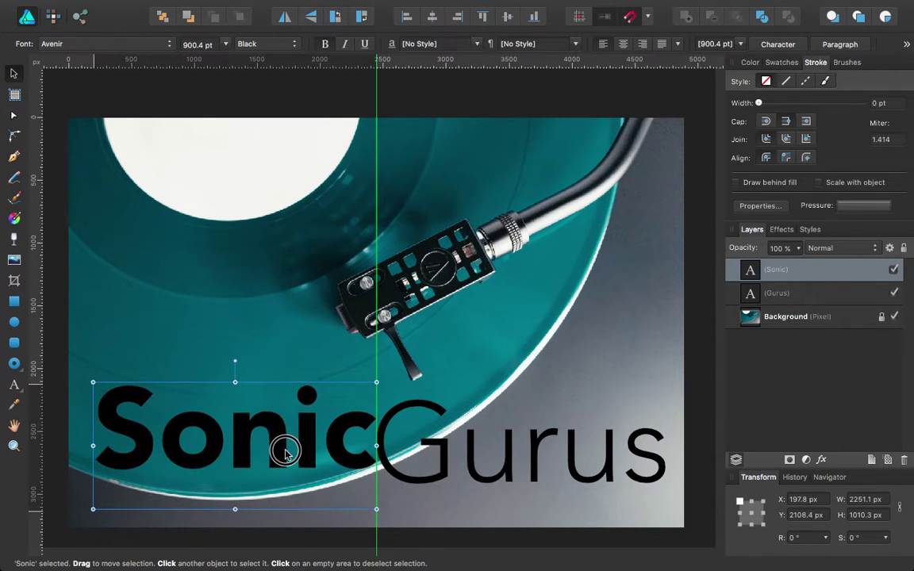
Nudge Gurus and Sonic into alignment with each other.
left_click(419, 484)
mouse_move(418, 483)
left_mouse_down()
mouse_move(418, 475)
mouse_move(414, 504)
mouse_move(426, 504)
mouse_move(431, 462)
mouse_move(421, 469)
left_mouse_up()
mouse_move(333, 464)
left_mouse_down()
mouse_move(333, 448)
mouse_move(339, 453)
left_mouse_up()
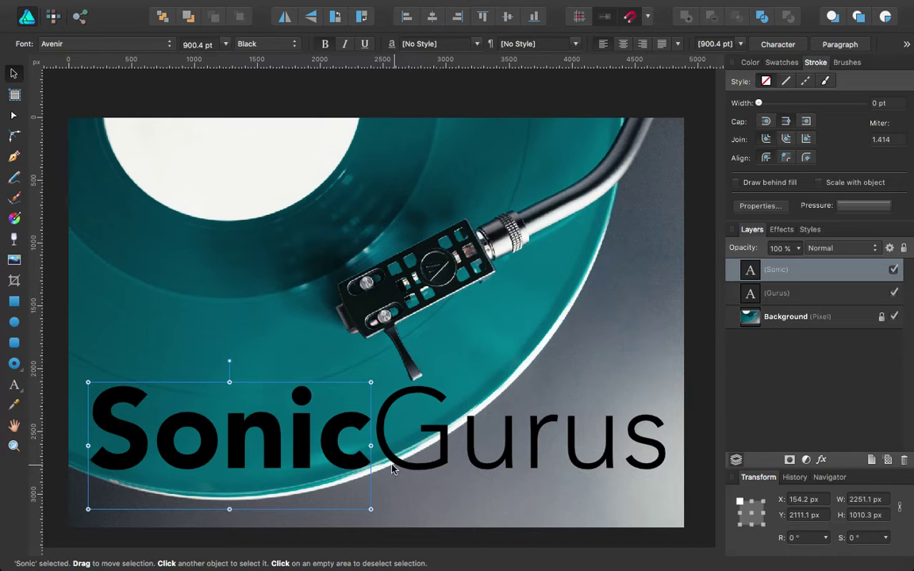
Shift both words together with arrow keys to X 129.2 px, centring the line, then deselect.
left_click(419, 468, "shift")
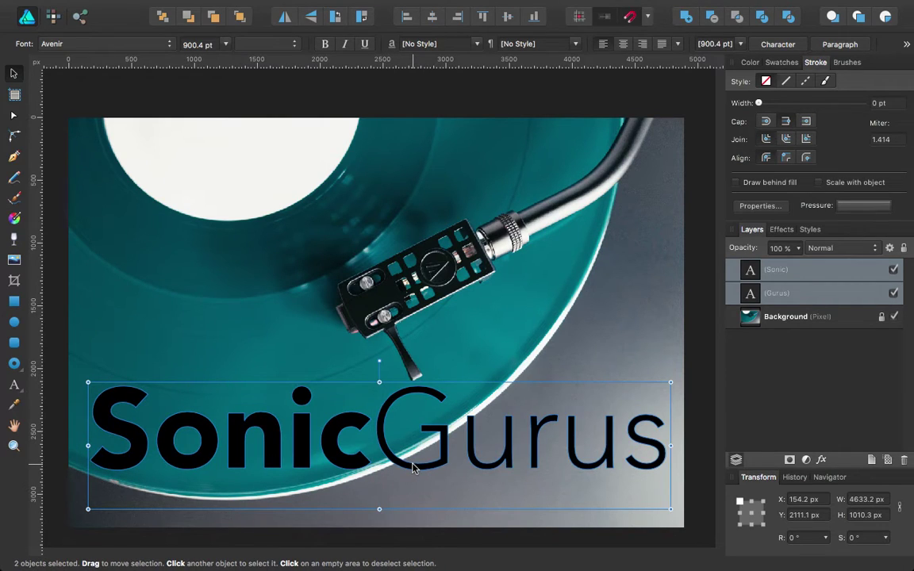
key("Left")
key("Left")
key("Left")
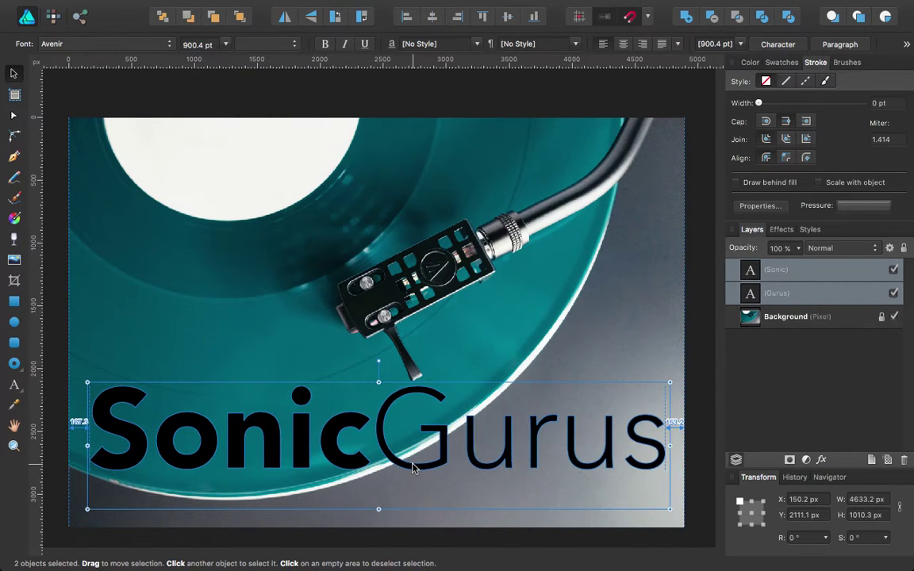
key("Left")
key("Left")
key("Left")
key("Left")
key("Left")
key("Left")
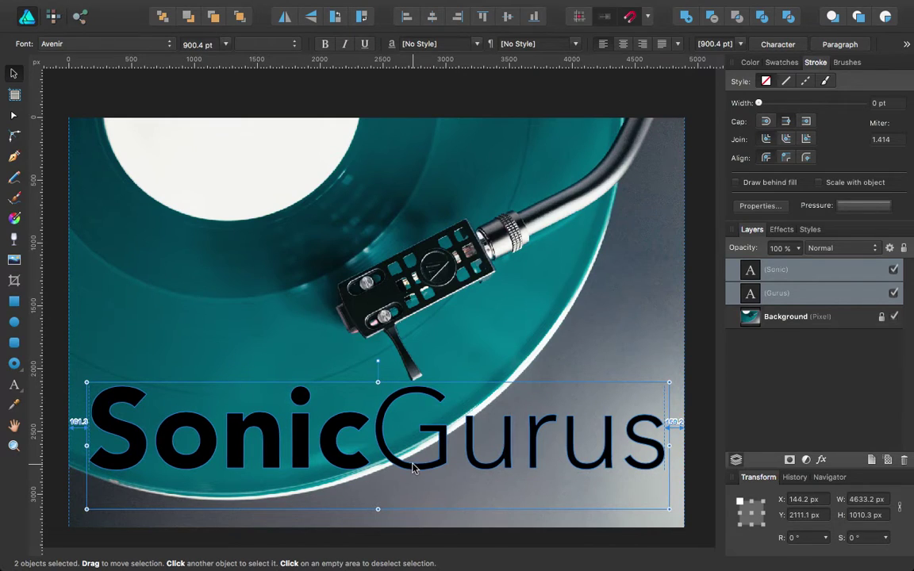
key("Left")
key("Left")
key("Left")
key("Left")
key("Left")
key("Left")
key("Left")
key("Left")
key("Left")
key("Left")
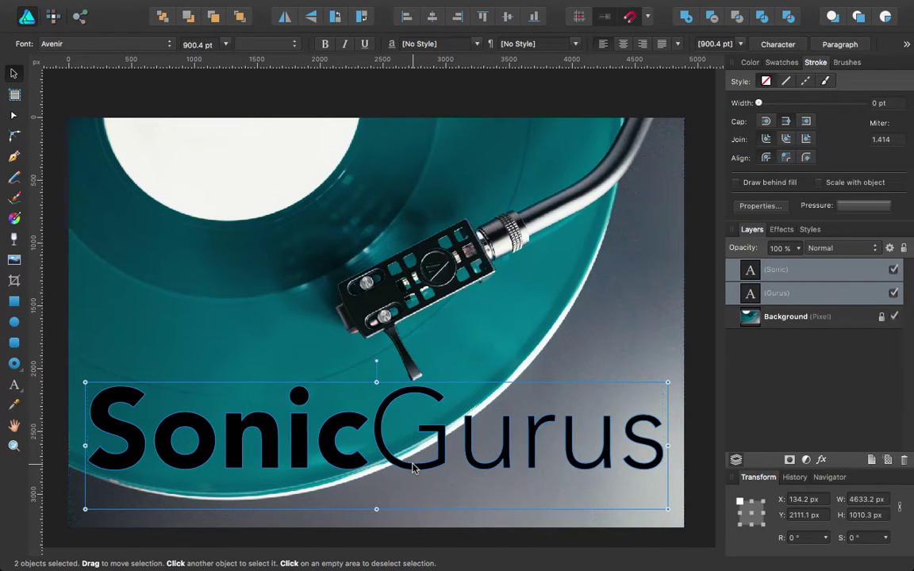
key("Left")
key("Left")
key("Left")
key("Left")
key("Left")
key("Left")
key("Left")
key("Left")
key("Left")
key("Left")
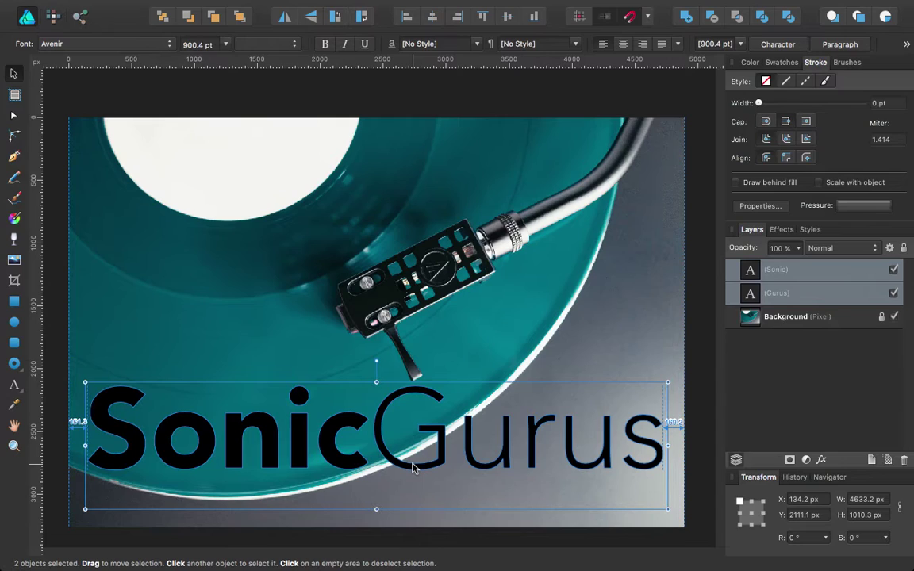
key("Right")
key("Right")
key("Right")
key("Right")
key("Right")
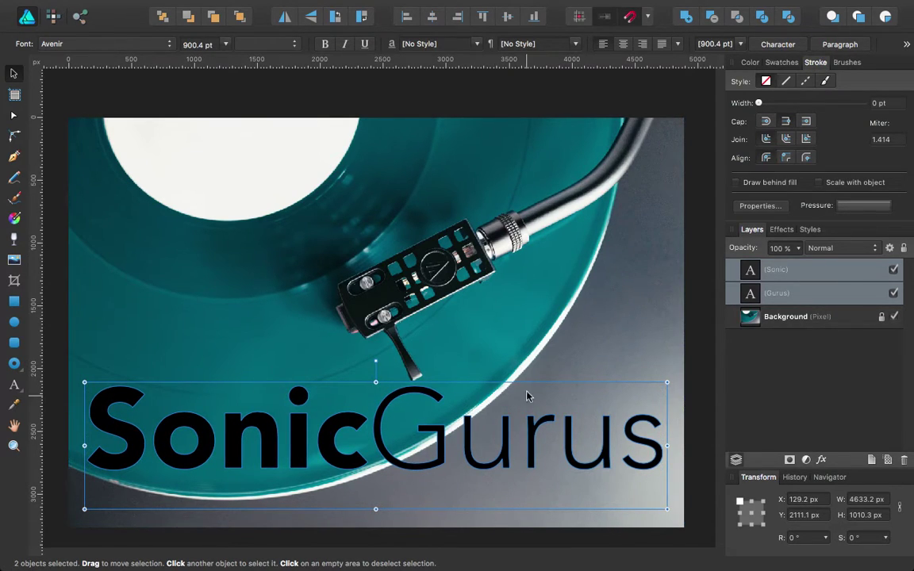
left_click(543, 354)
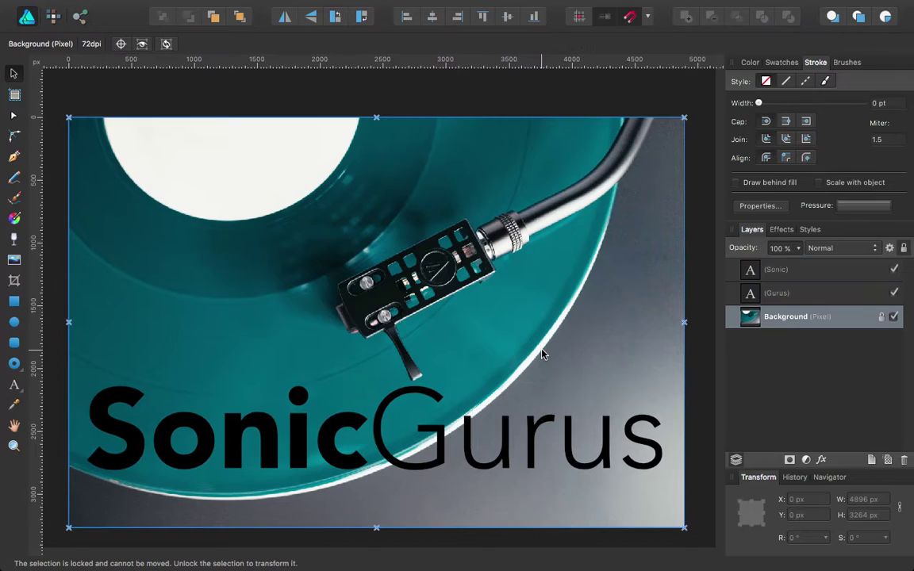
Draw a white donut shape with the Donut Tool sized to cover Sonic's 'o'.
left_click(21, 370)
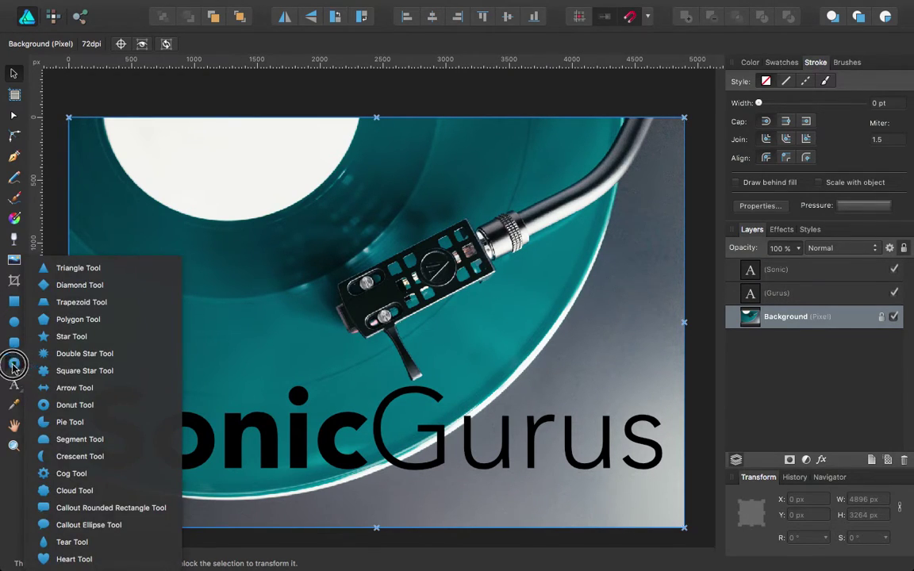
left_click(254, 422)
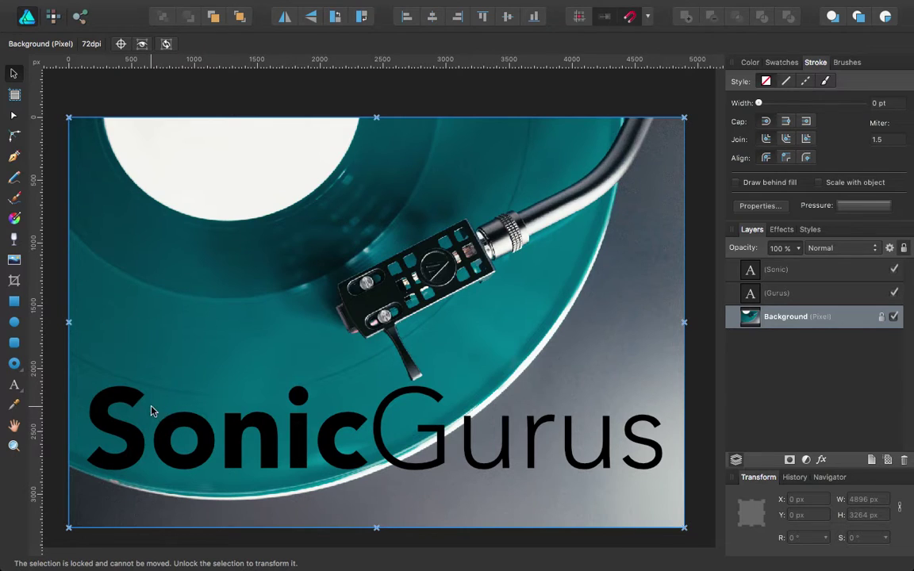
left_click(159, 395)
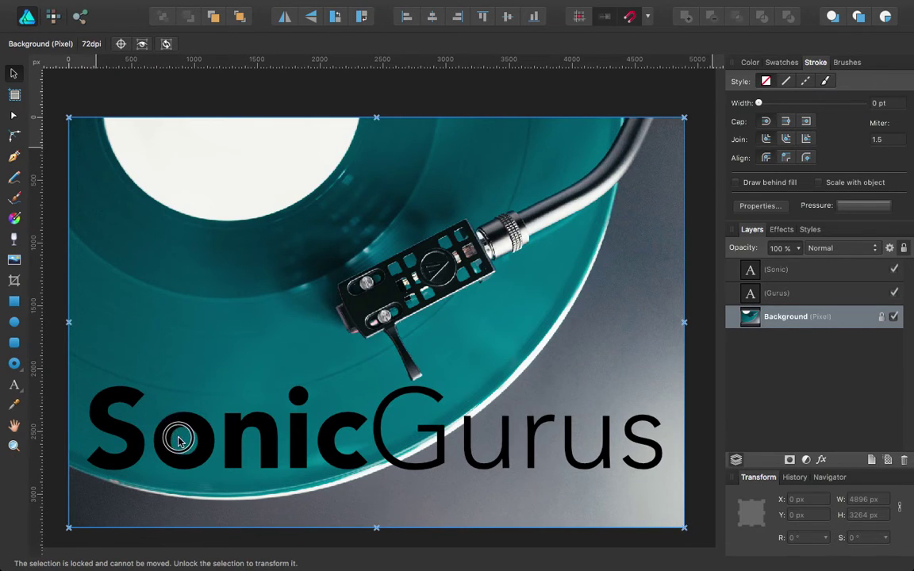
left_click(16, 364)
left_click_drag(156, 422, 232, 478)
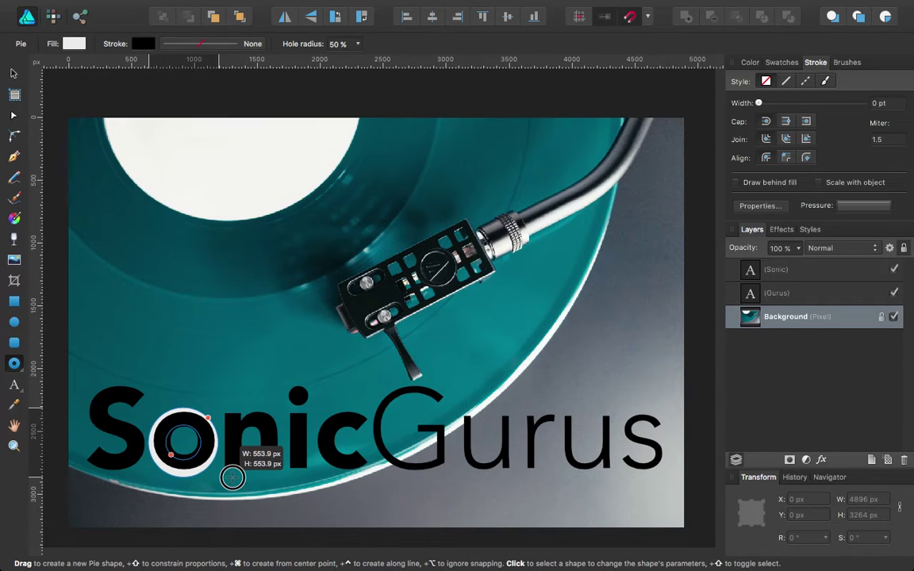
left_click_drag(238, 476, 233, 474)
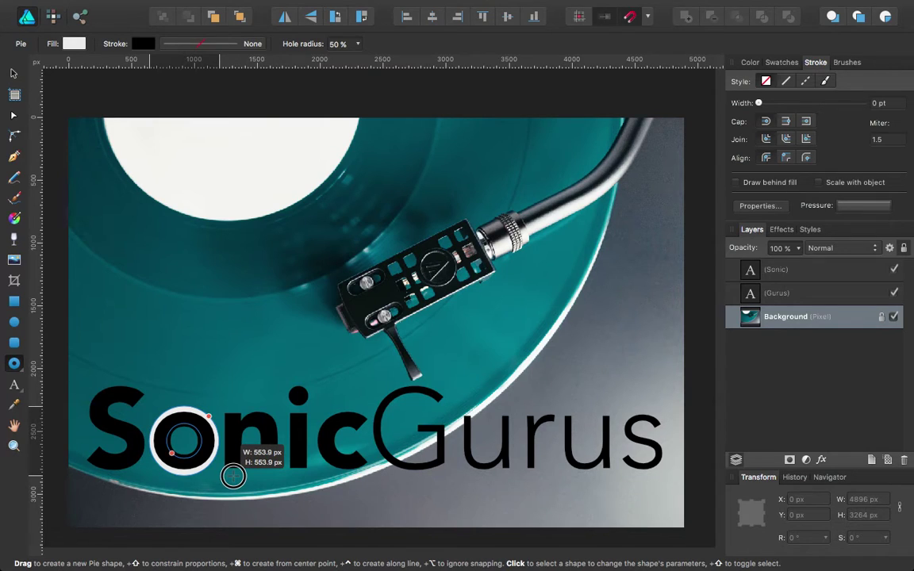
left_click_drag(234, 476, 233, 476)
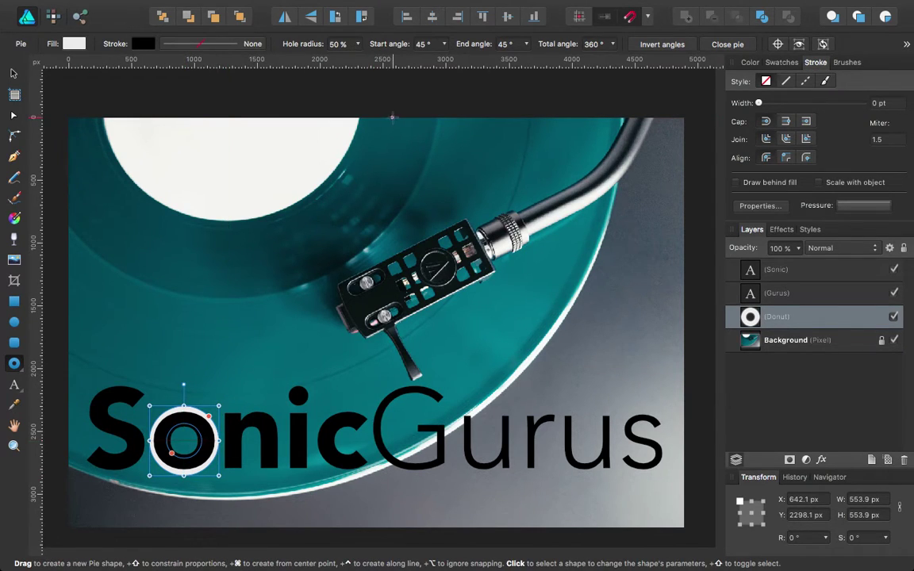
Drag the donut's Hole radius from 50% down to 15%.
left_click_drag(357, 44, 314, 68)
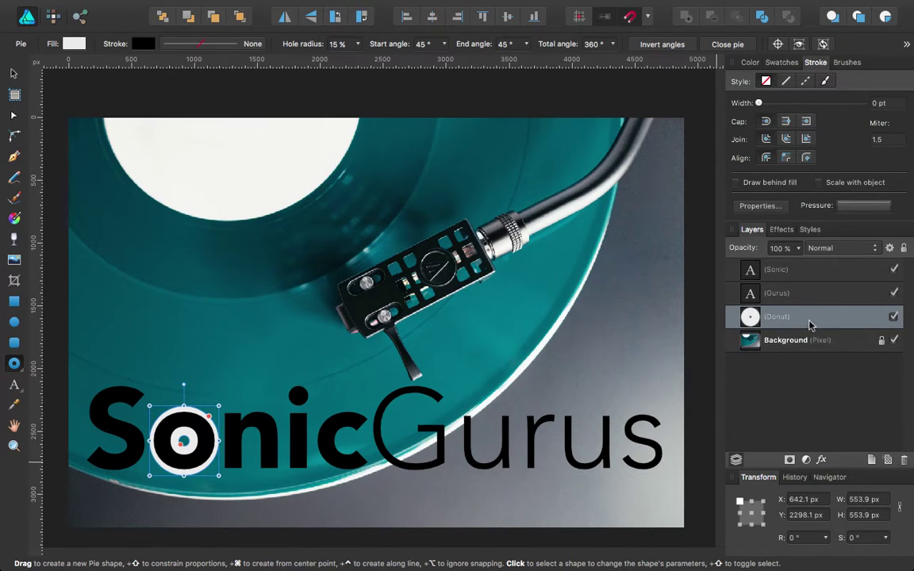
Move the Donut layer above the text and snap it onto the baseline at X 643.8, Y 2254.2 px.
left_click_drag(810, 323, 744, 271)
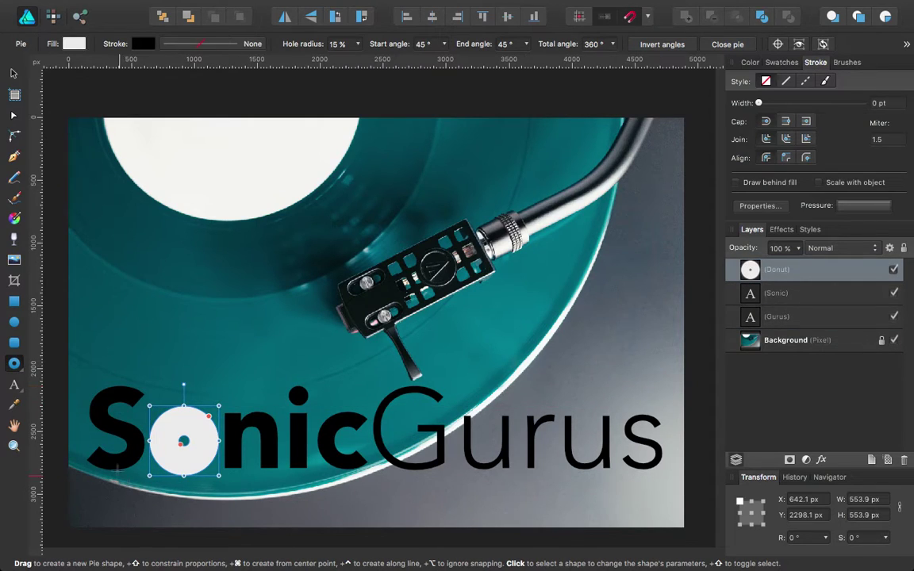
left_click(14, 74)
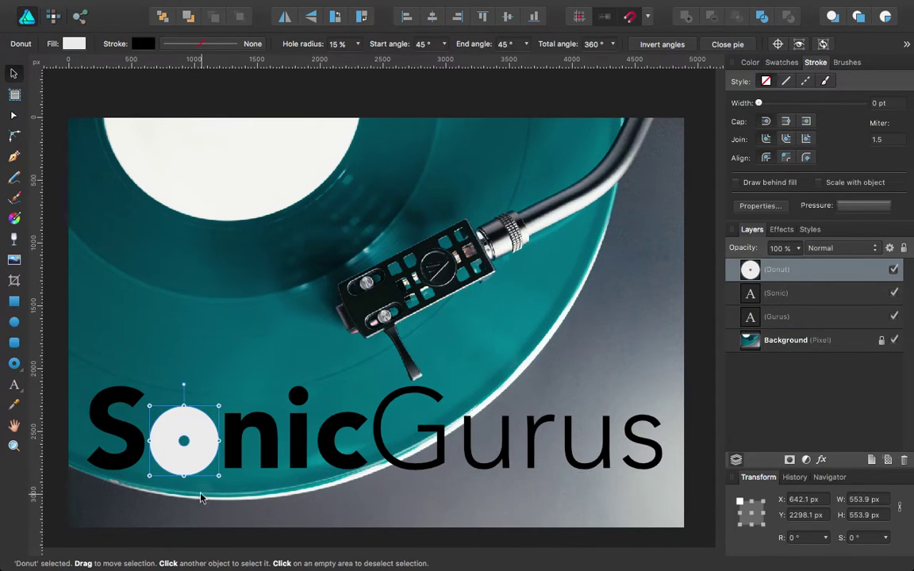
left_click_drag(188, 459, 193, 467)
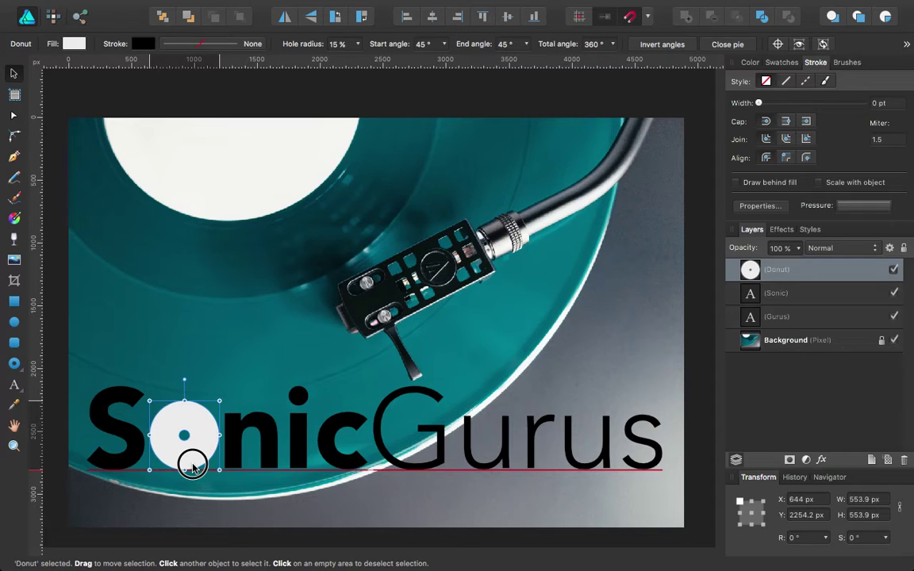
left_click_drag(193, 466, 191, 466)
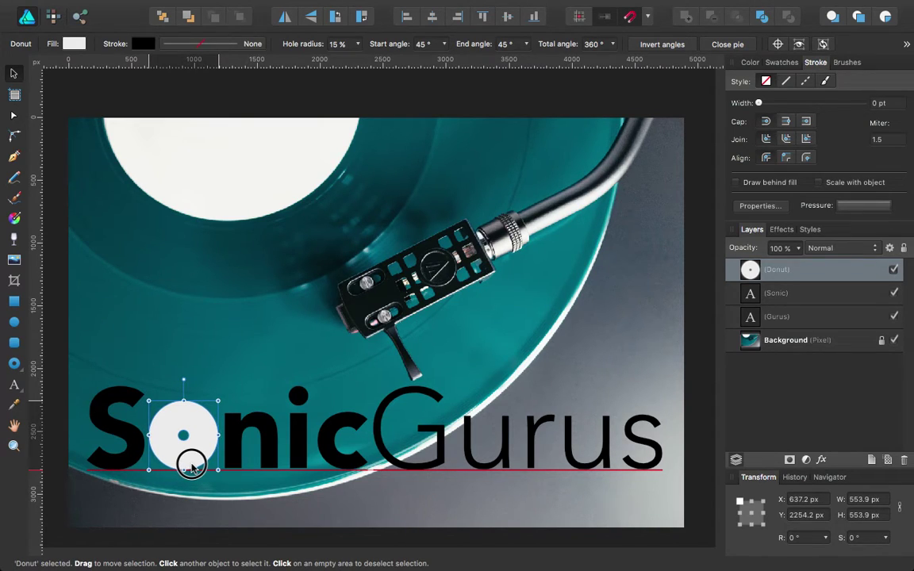
left_click_drag(191, 466, 193, 462)
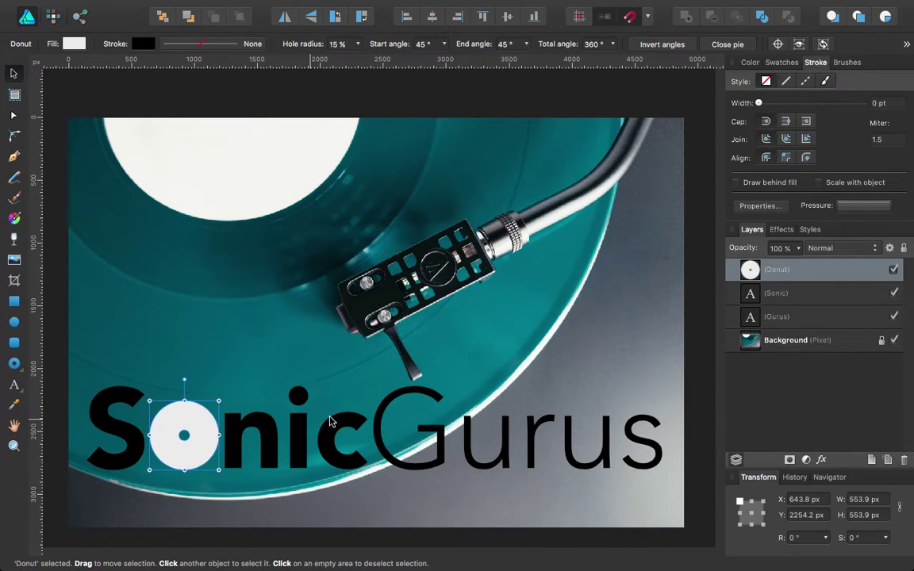
Fill Sonic and Gurus with dark teal (HSL 192, 94, 14) sampled from the photo.
left_click(277, 449)
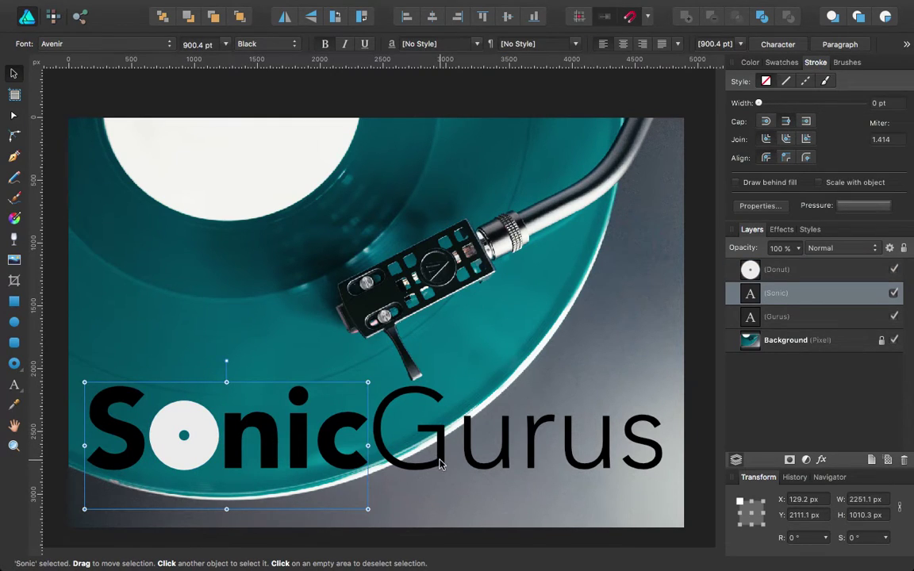
left_click(397, 416, "shift")
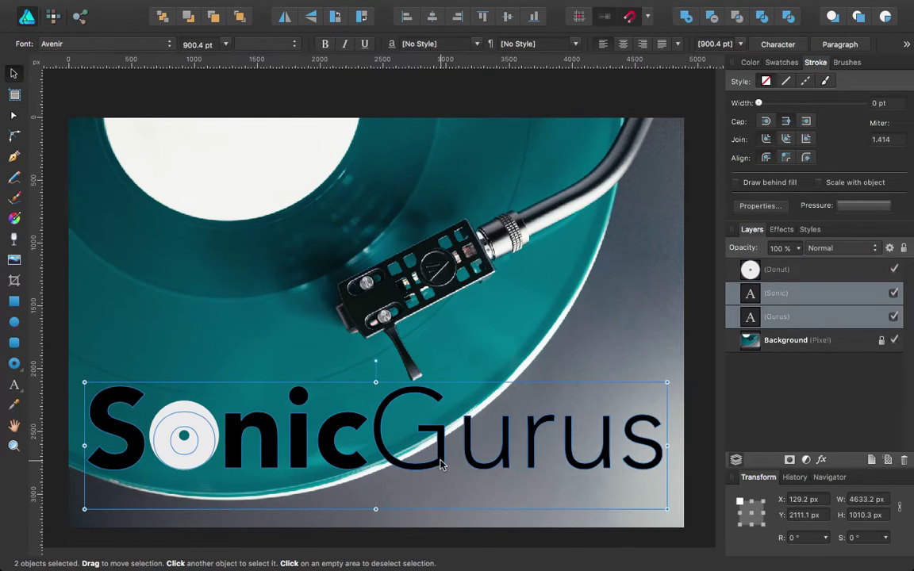
left_click(750, 62)
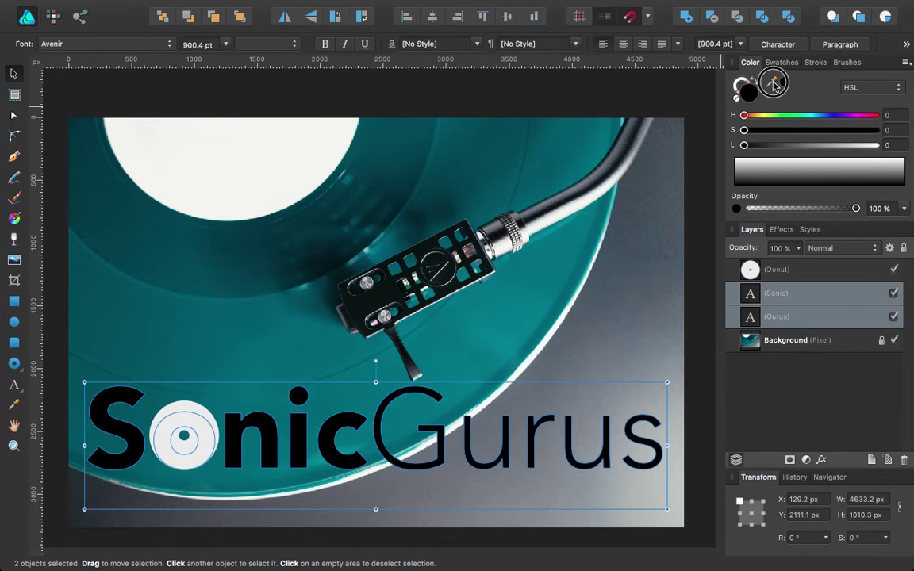
left_click_drag(774, 86, 257, 333)
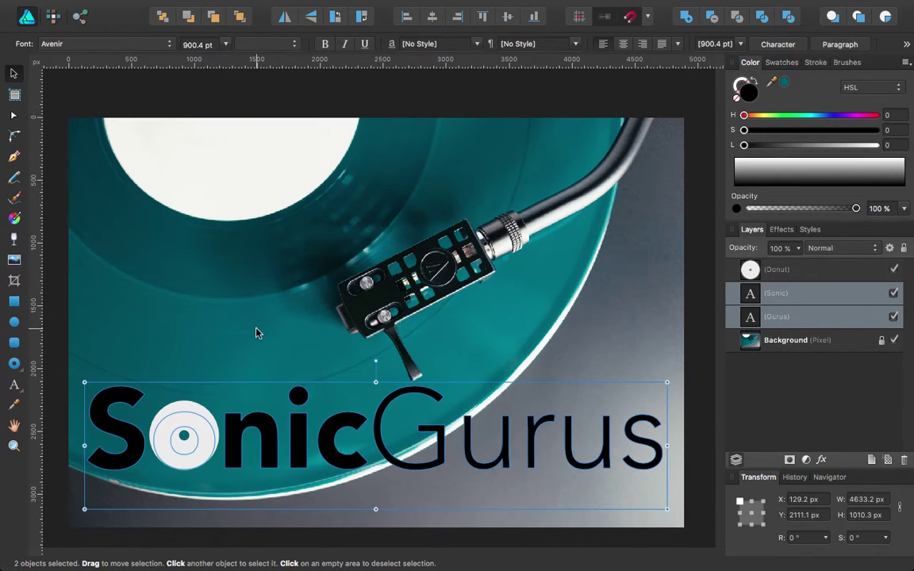
left_click(785, 84)
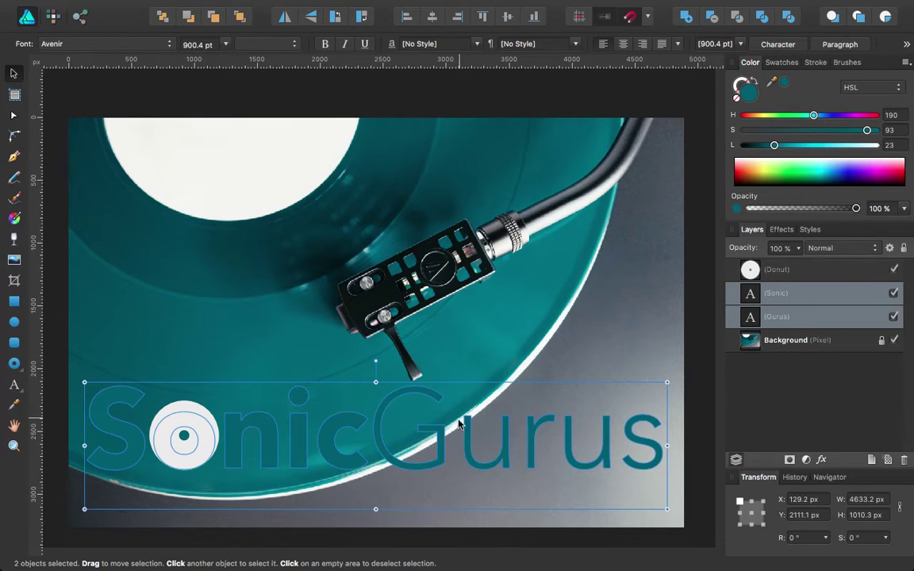
left_click_drag(771, 81, 267, 235)
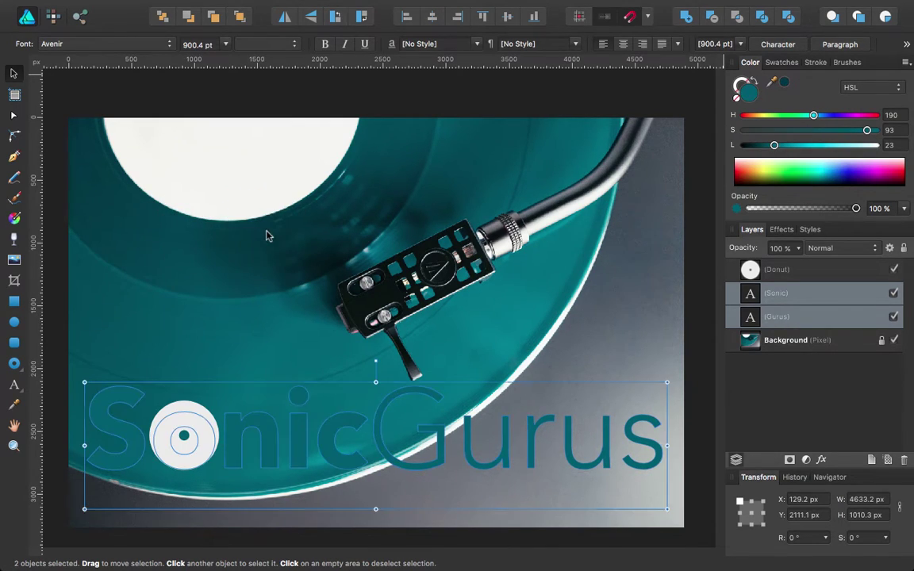
left_click(785, 83)
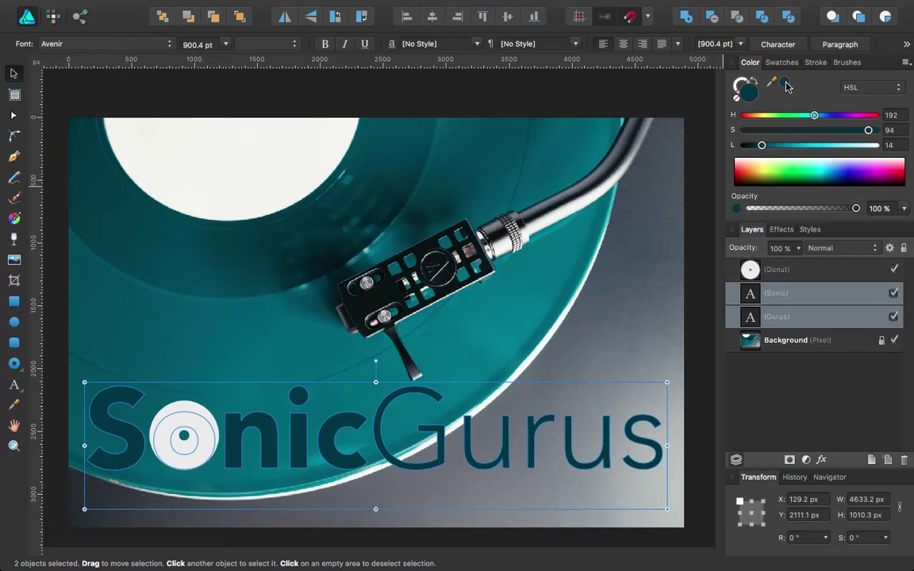
Fill the donut with near-black teal (HSL 192, 81, 6) sampled from the photo, then select all three.
left_click(173, 413)
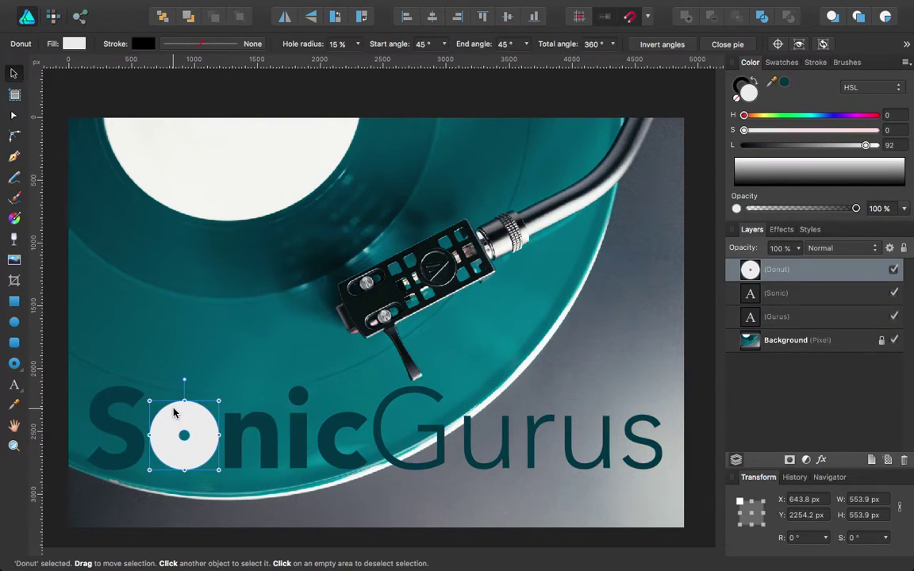
left_click(785, 82)
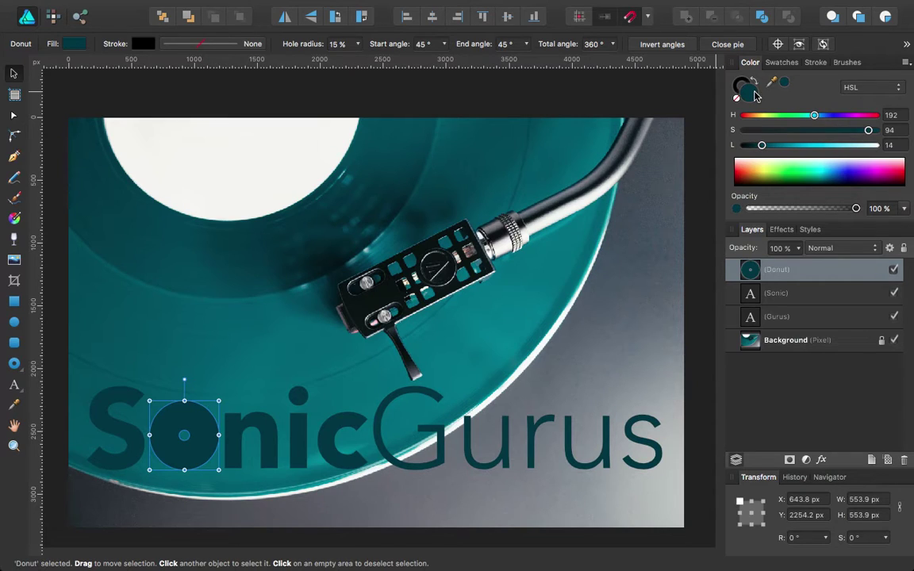
left_click_drag(775, 89, 320, 264)
left_click(784, 83)
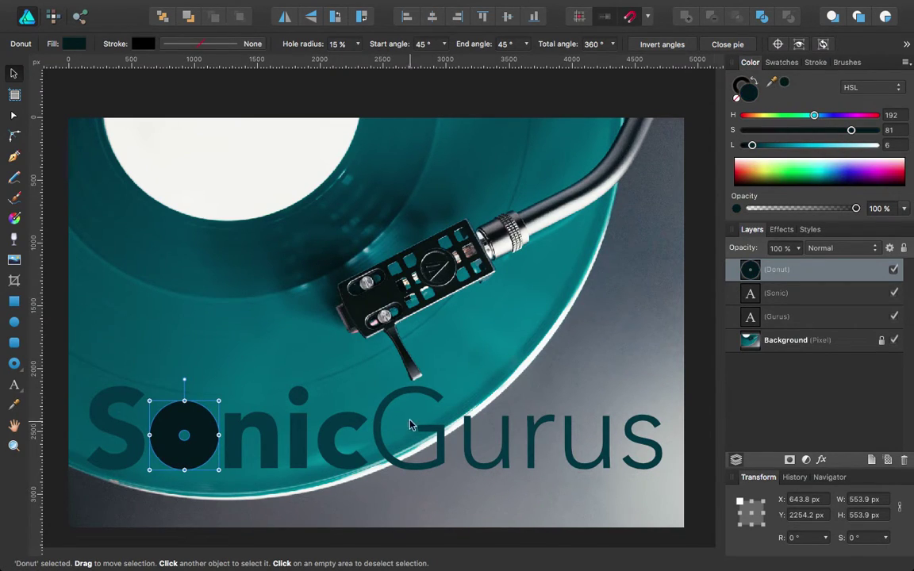
left_click(270, 454, "shift")
left_click(396, 410, "shift")
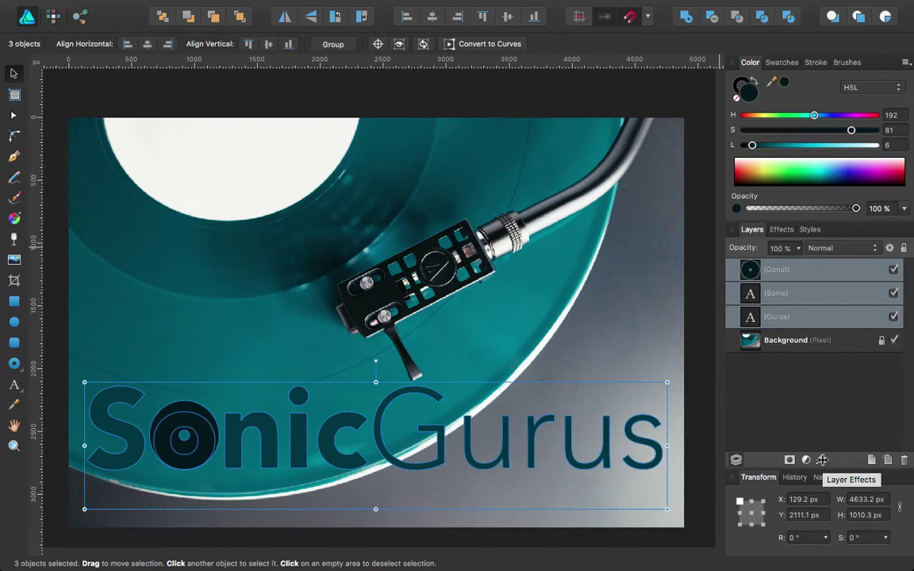
Add an Outer Glow with a 22.8 px radius to the donut and both words.
left_click(822, 460)
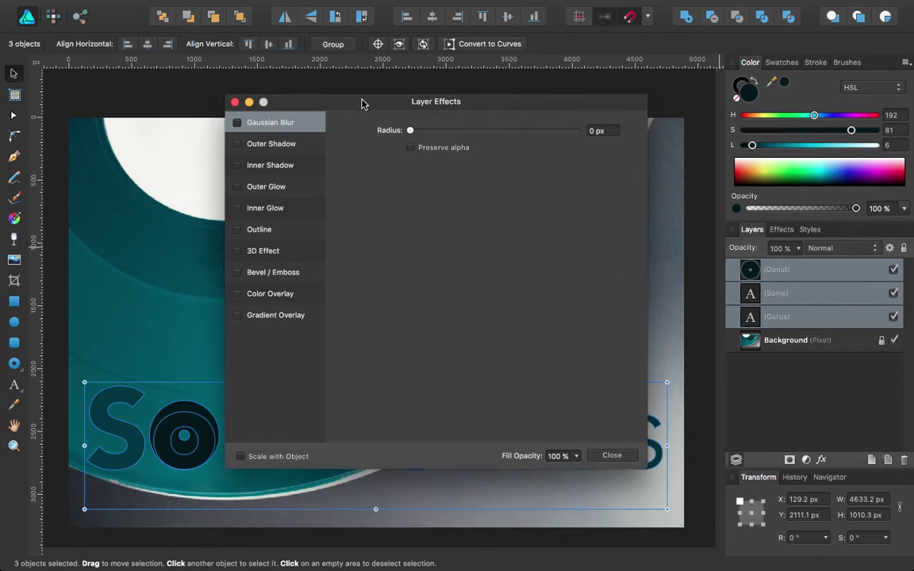
left_click_drag(361, 103, 534, 92)
left_click(410, 177)
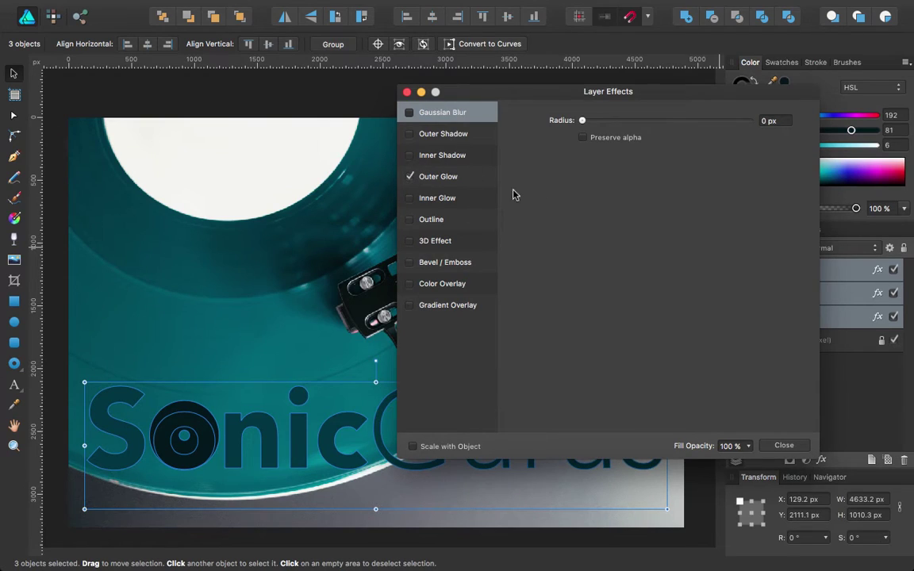
left_click_drag(582, 120, 626, 130)
left_click(440, 179)
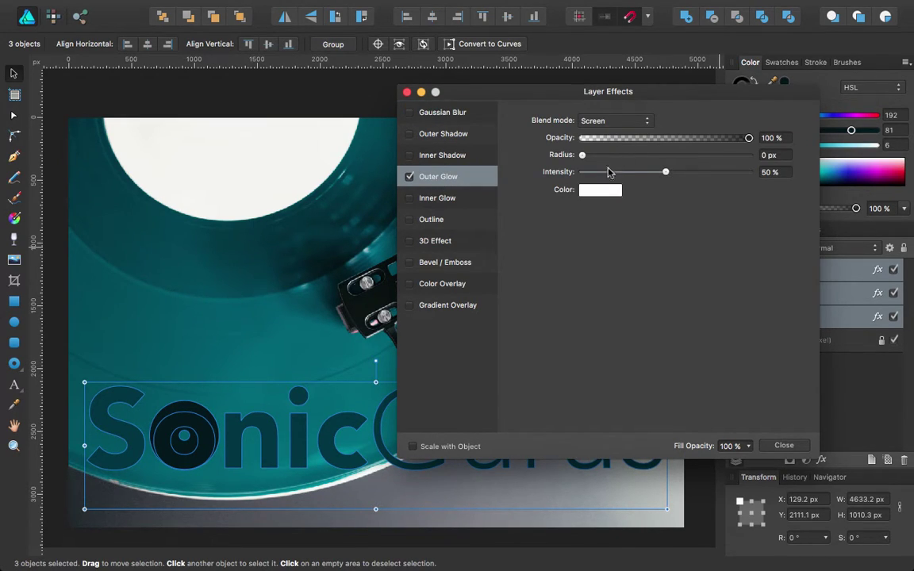
left_click_drag(584, 162, 681, 163)
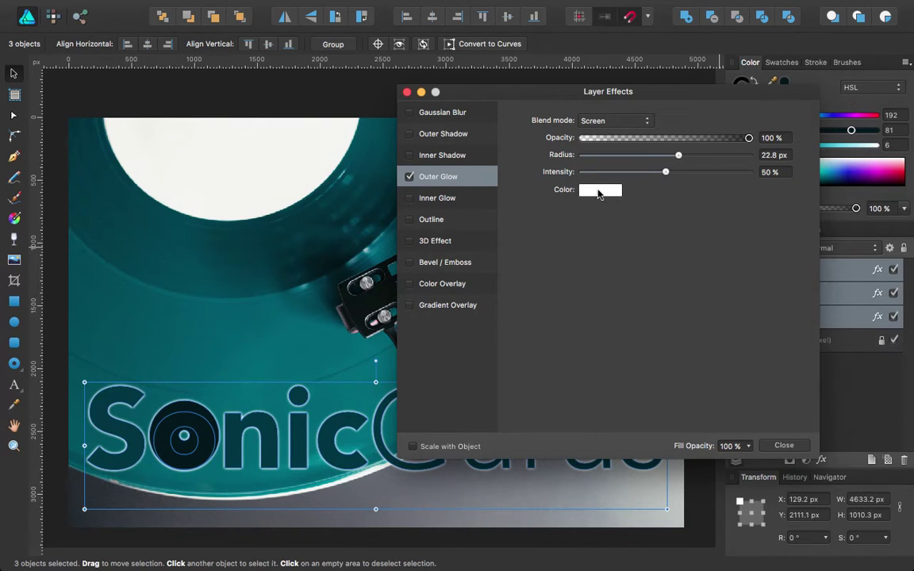
left_click(598, 192)
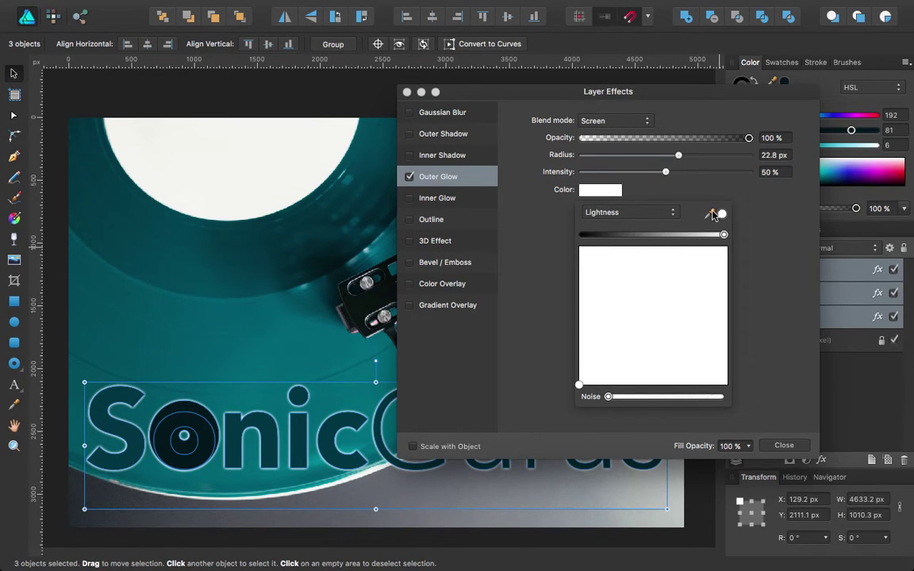
Color the Outer Glow a lightened teal sampled from the record and set intensity to 73%.
left_click_drag(712, 213, 352, 259)
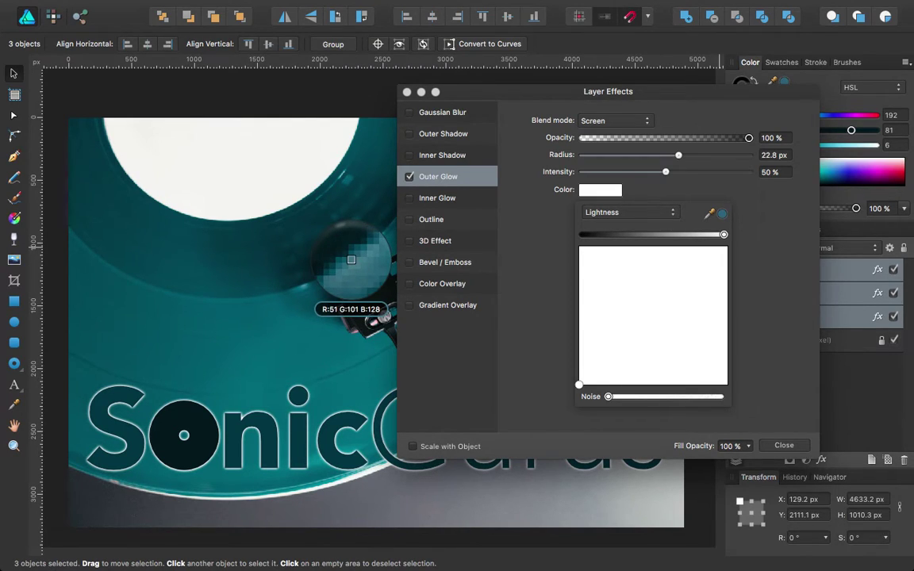
left_click_drag(352, 259, 354, 263)
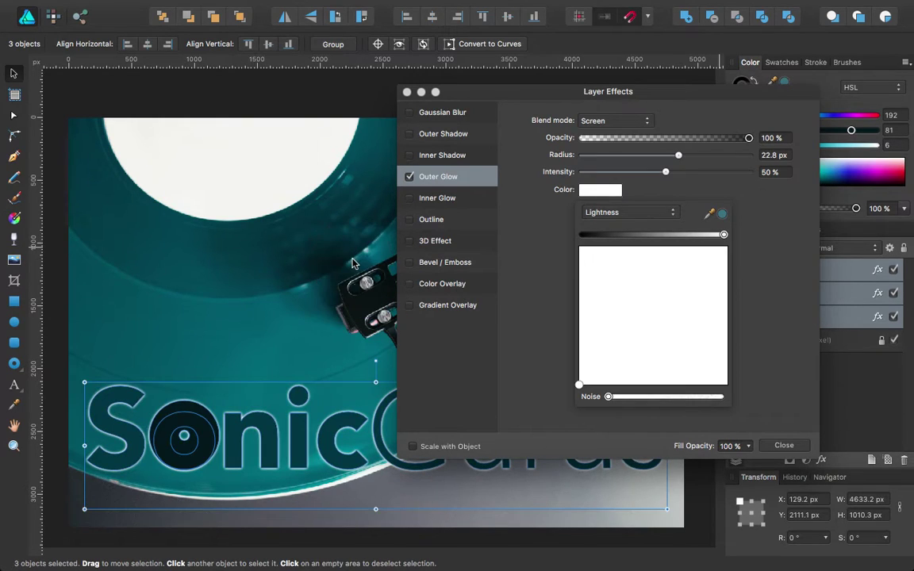
left_click(723, 214)
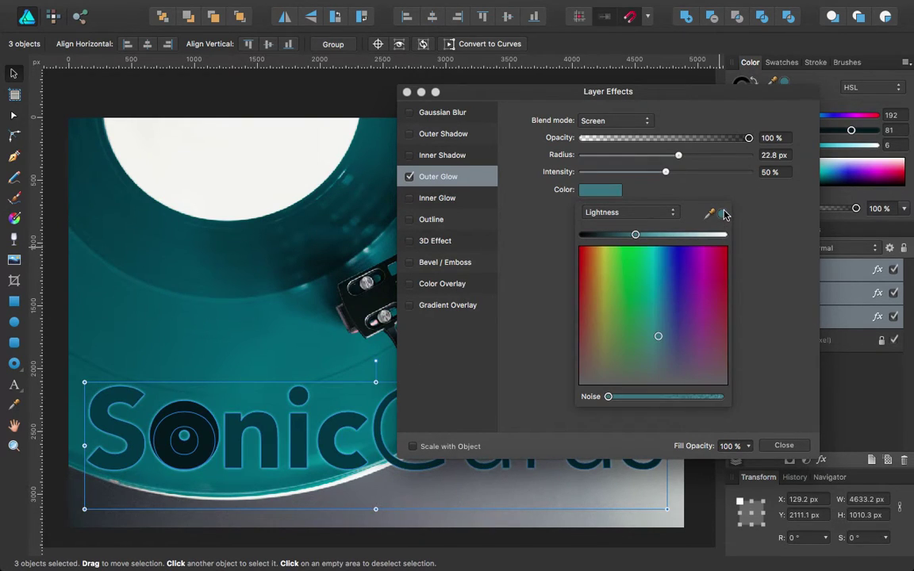
left_click_drag(638, 236, 677, 235)
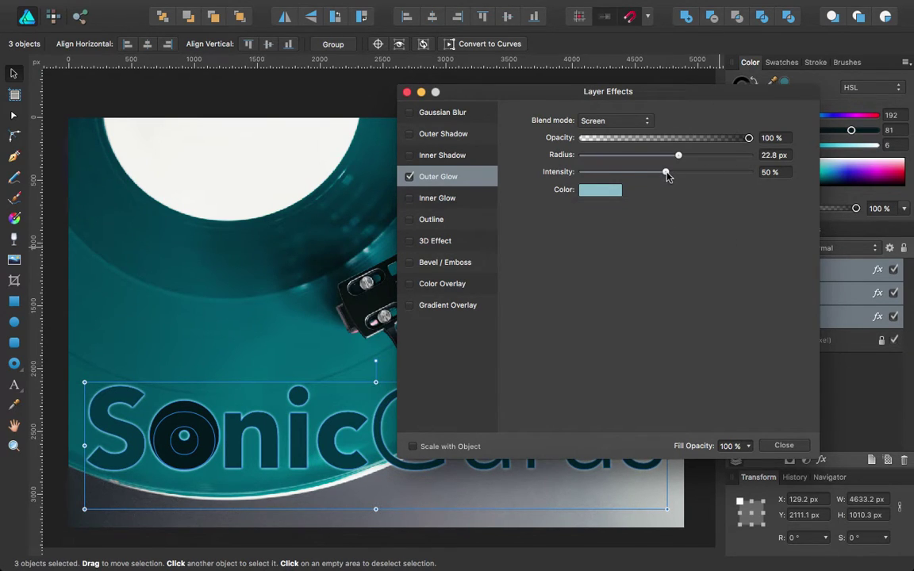
left_click_drag(668, 176, 703, 182)
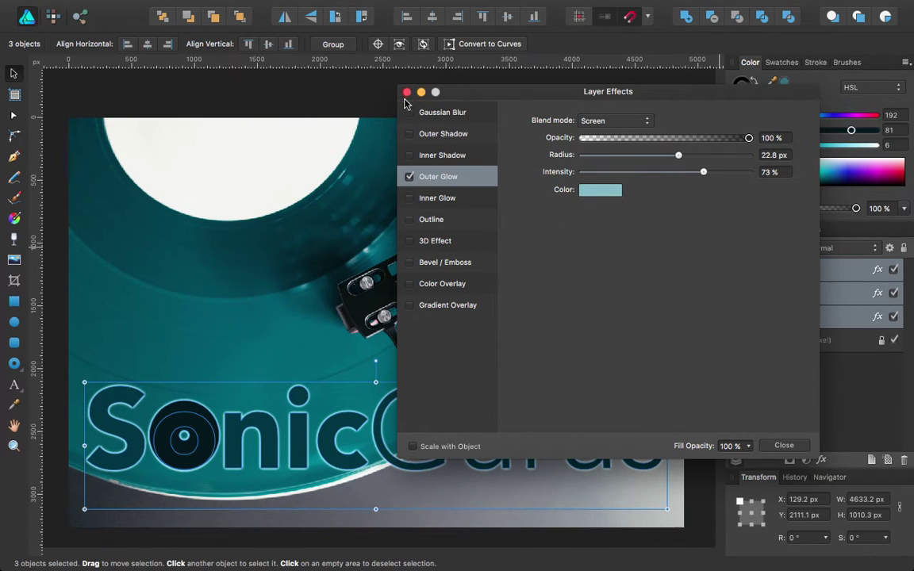
Close Layer Effects, then select both Sonic and Gurus and convert them to curves.
left_click(407, 93)
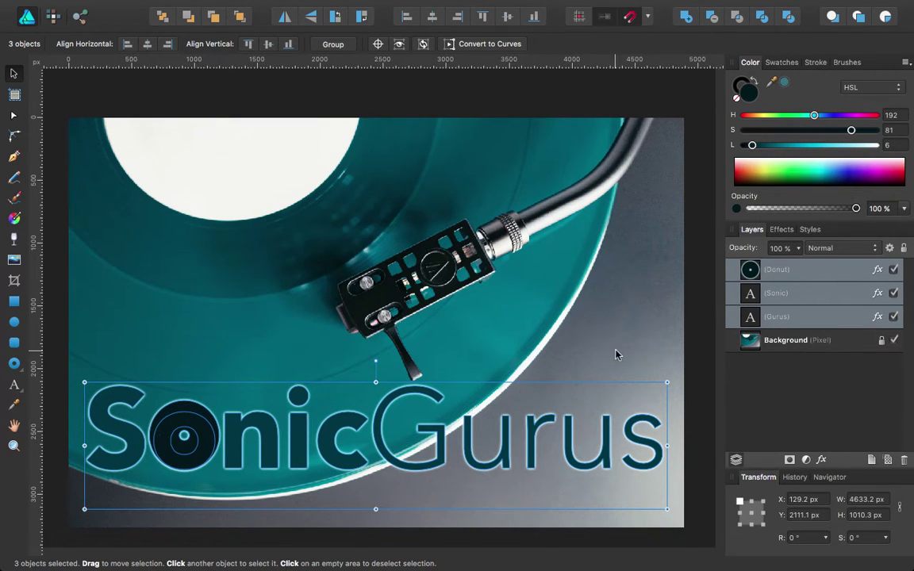
left_click(557, 313)
left_click(474, 409)
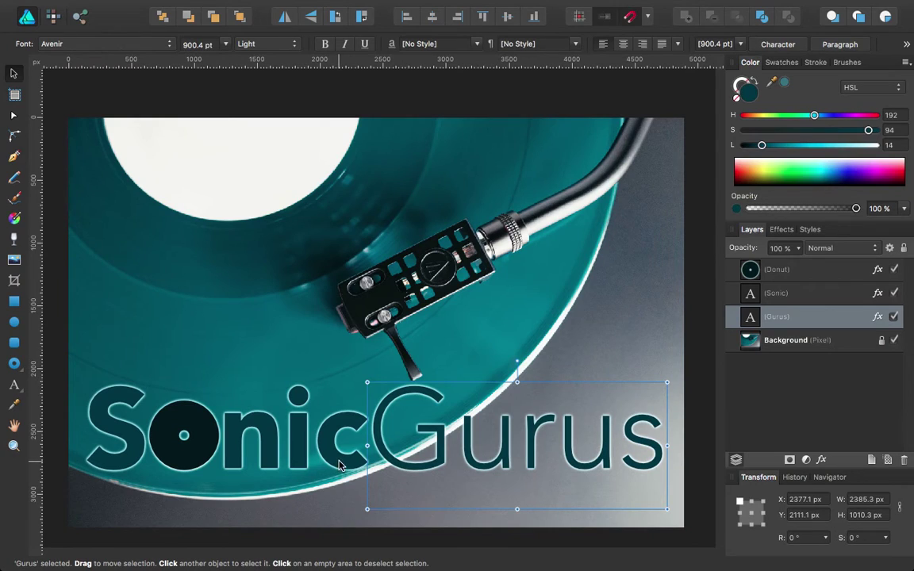
left_click(346, 464)
left_click(403, 470, "shift")
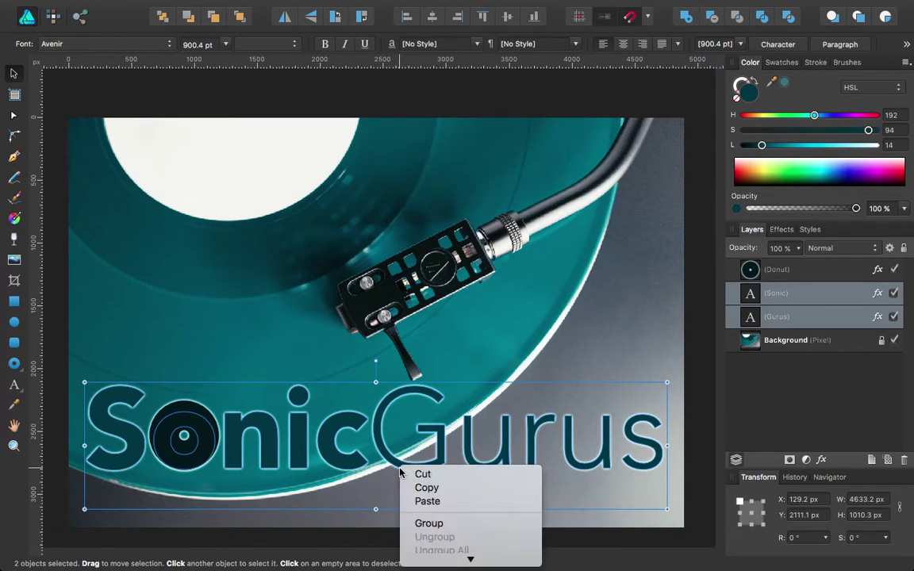
mouse_move(469, 558)
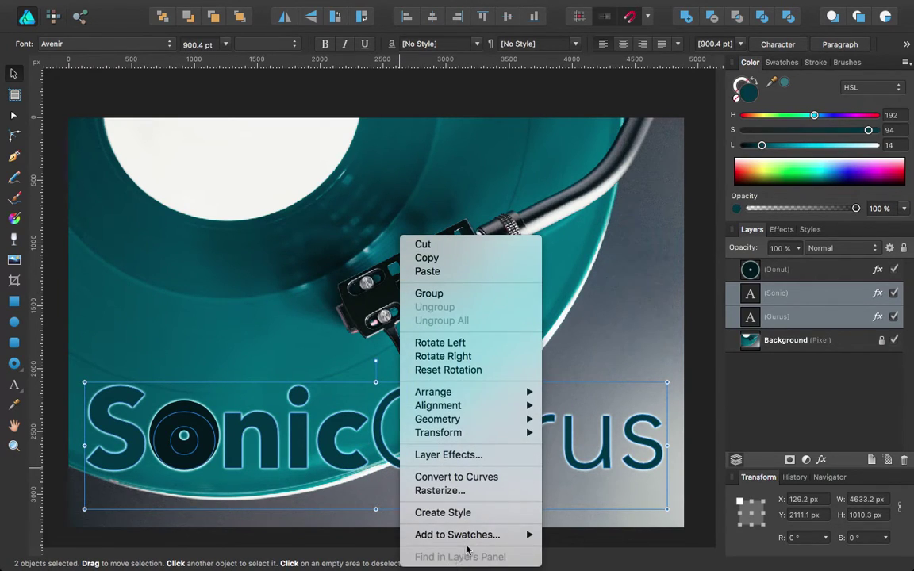
left_click(467, 478)
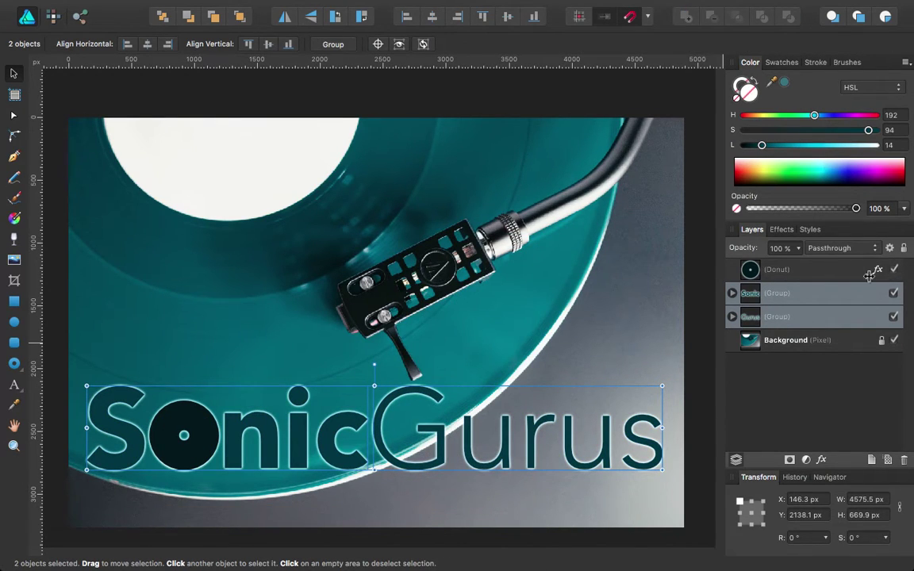
Hide the donut, split Sonic into separate letter curves, and delete its 'o'.
left_click(895, 271)
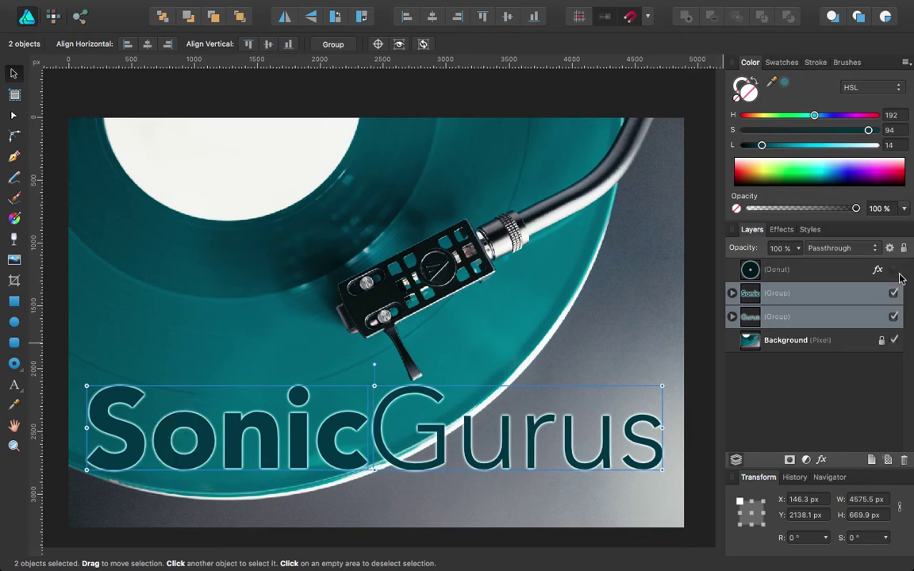
left_click(810, 316)
left_click(830, 291)
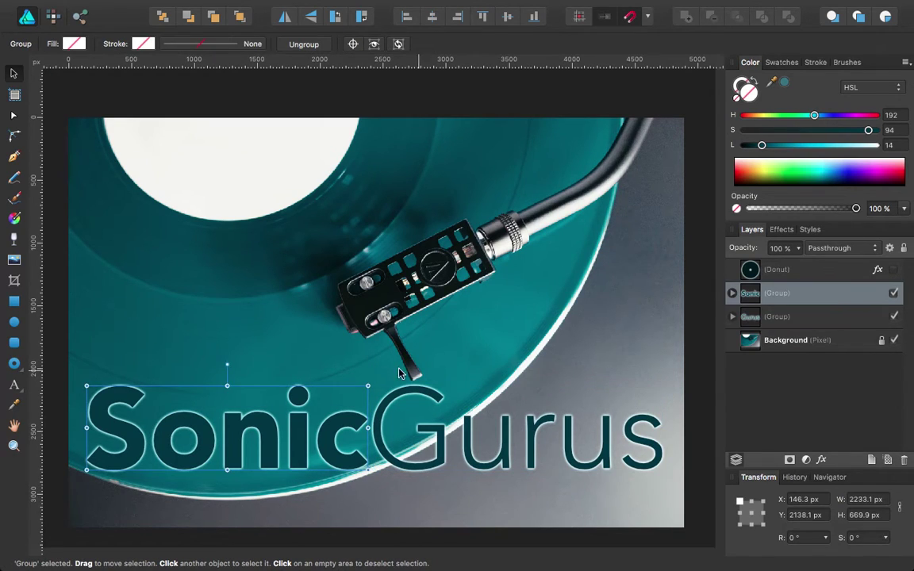
right_click(213, 446)
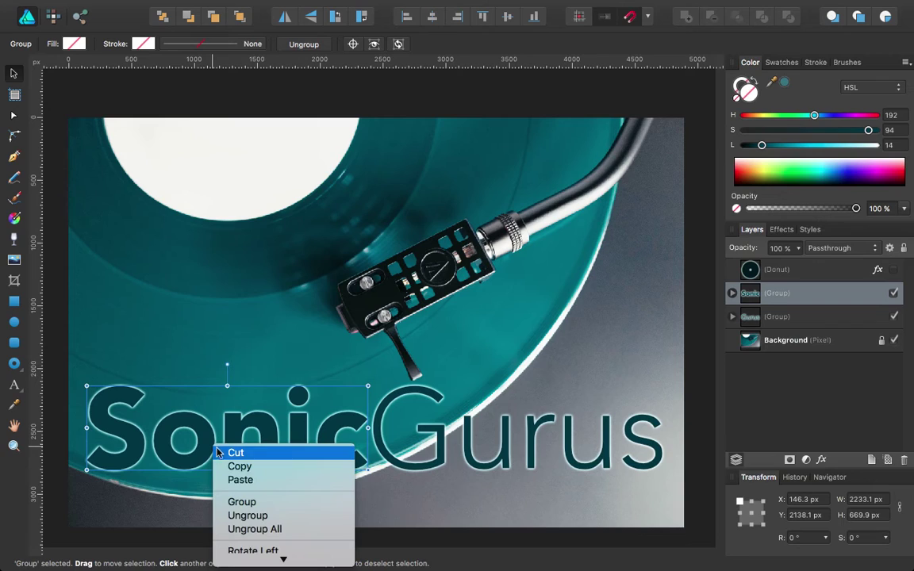
left_click(248, 517)
left_click(227, 504)
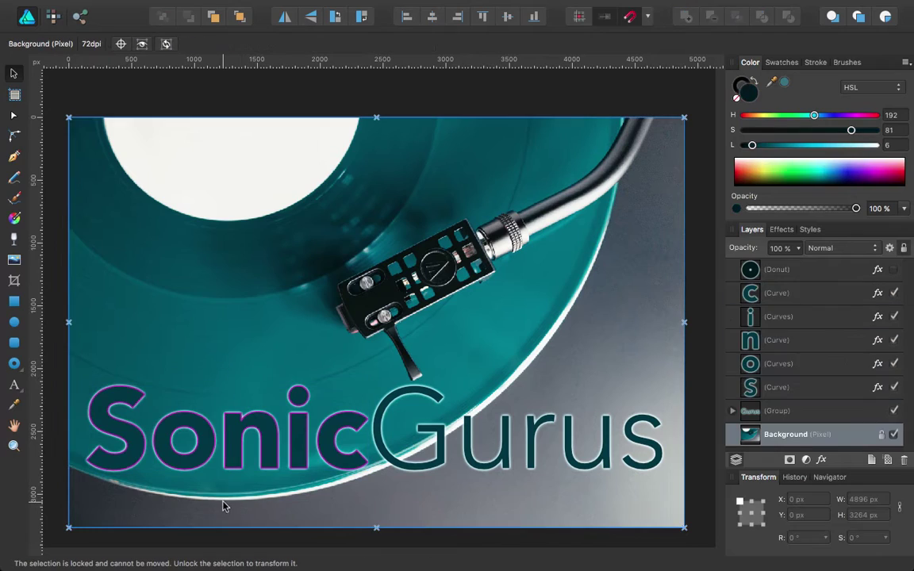
left_click(204, 465)
key("Delete")
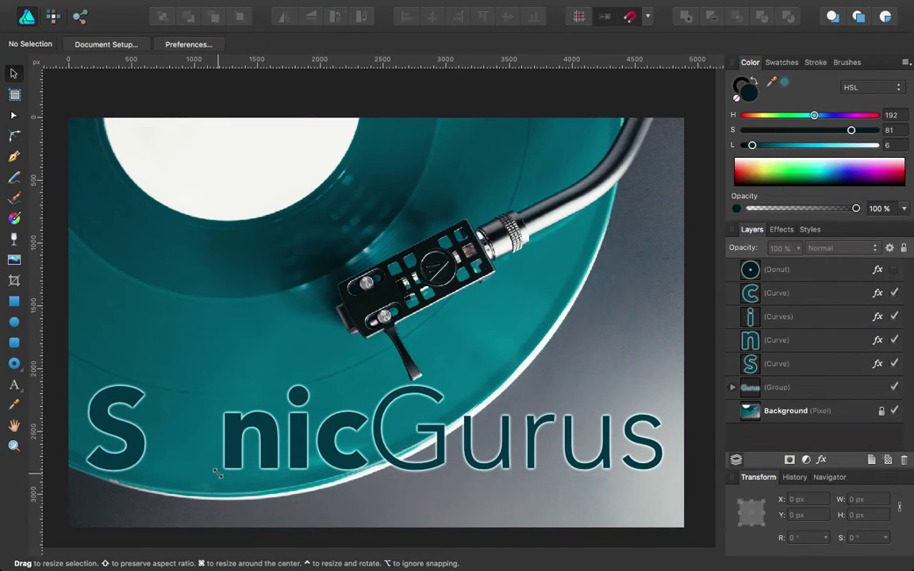
Group the S, n, i and c letter curves using Layer > Group.
left_click(115, 464)
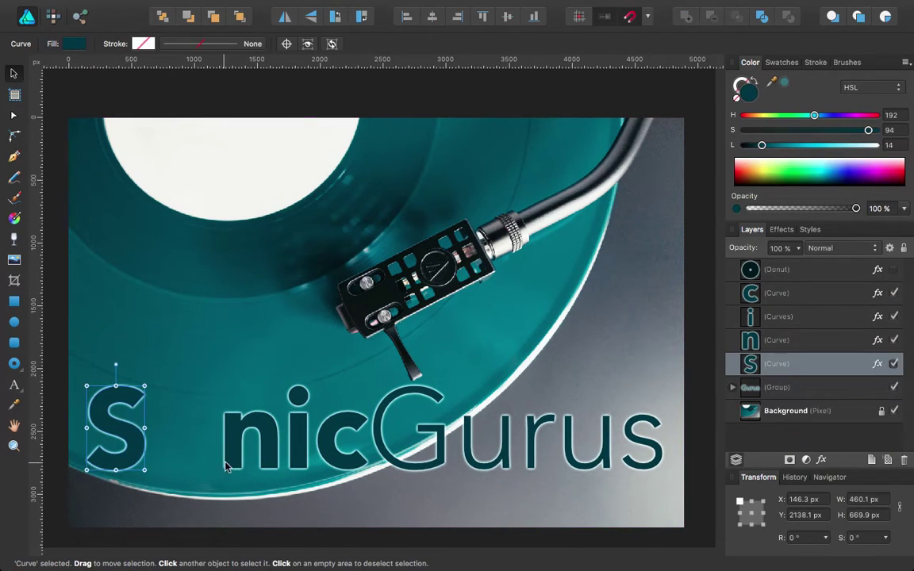
left_click(226, 410, "shift")
left_click(300, 433, "shift")
left_click(336, 463, "shift")
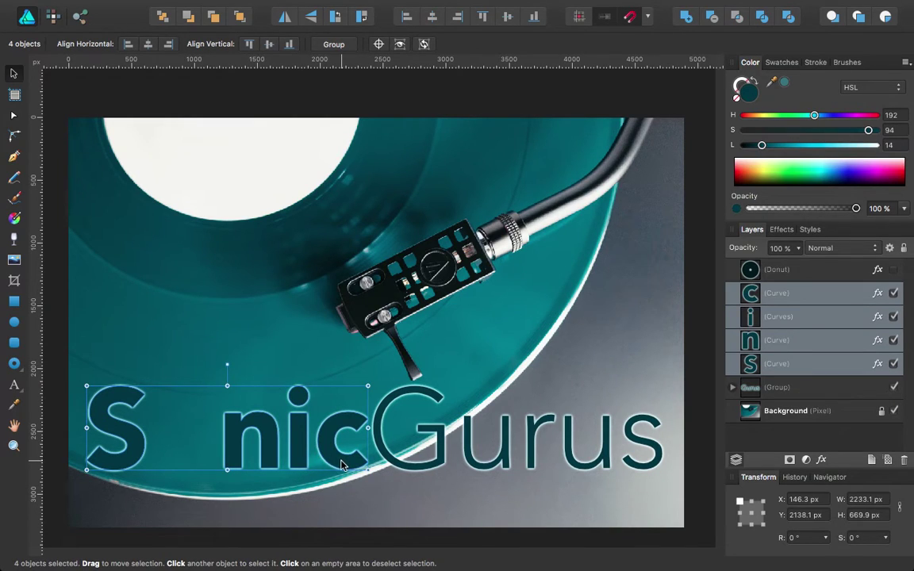
right_click(332, 460)
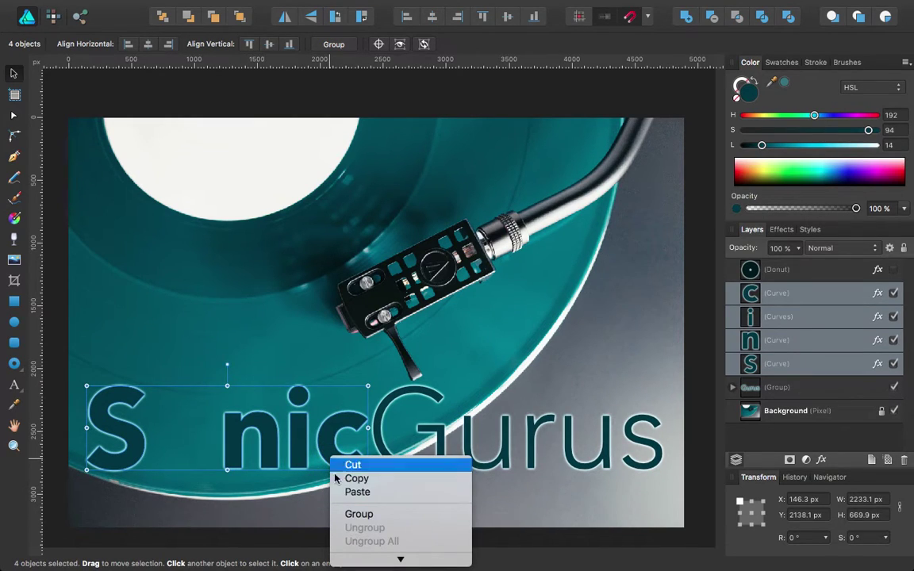
scroll(357, 464, "down", 3)
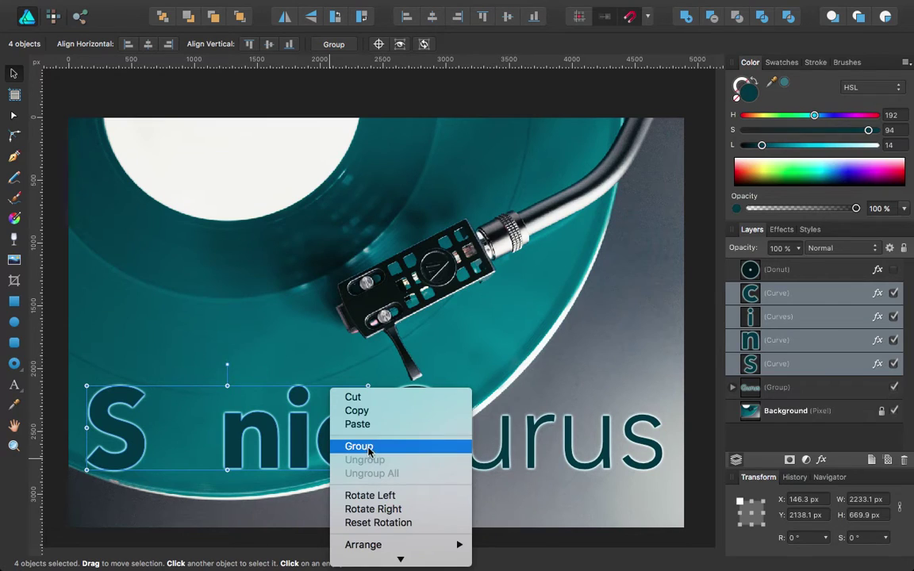
left_click(208, 453)
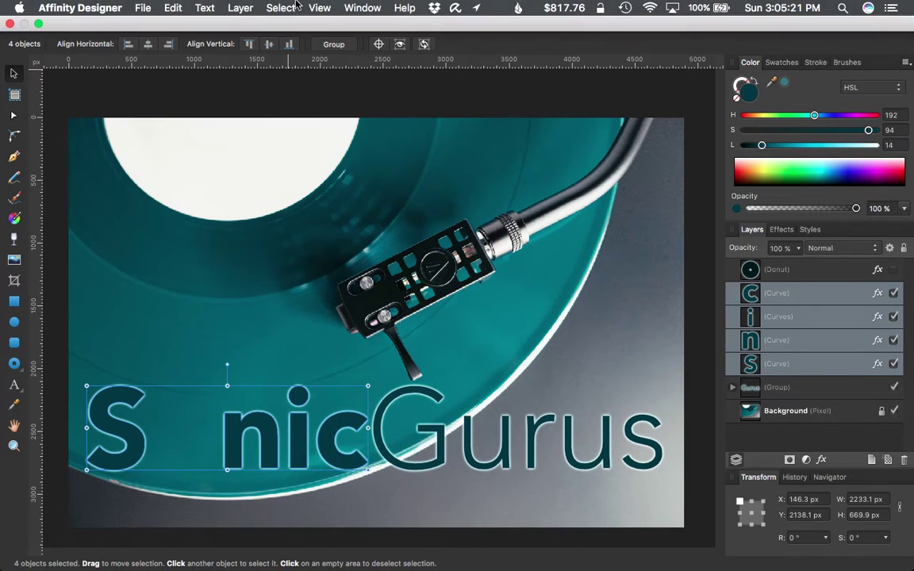
left_click(290, 6)
mouse_move(255, 7)
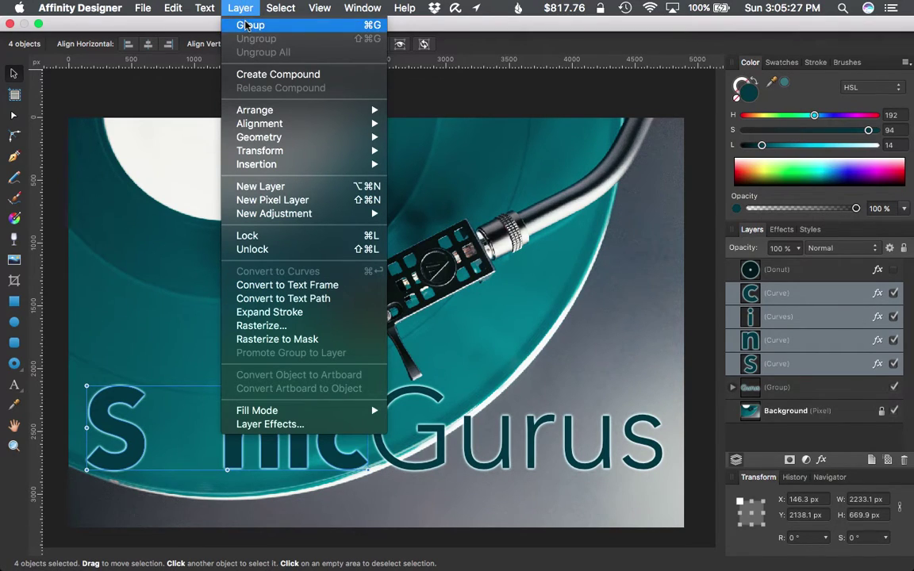
left_click(246, 25)
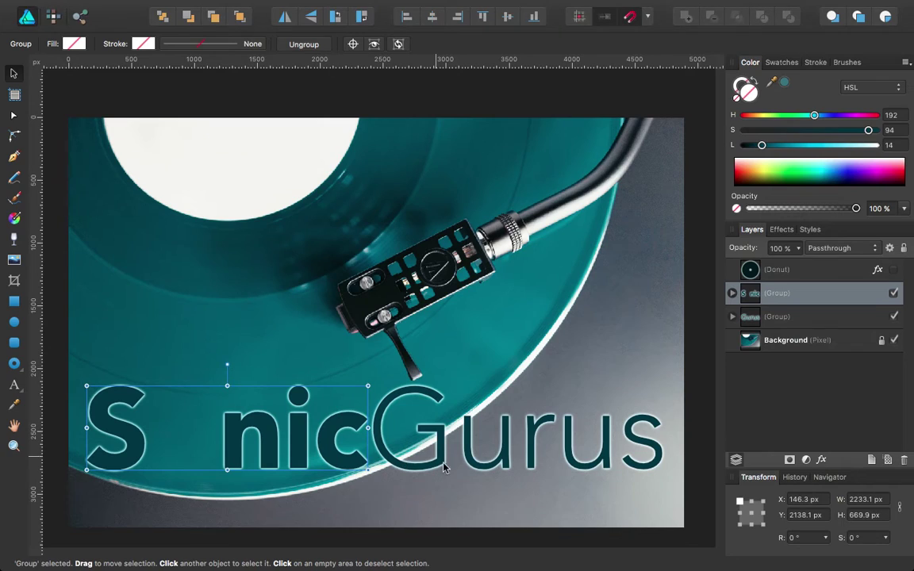
Make the Donut layer visible again and group the Sonic and Gurus letter groups together.
left_click(895, 270)
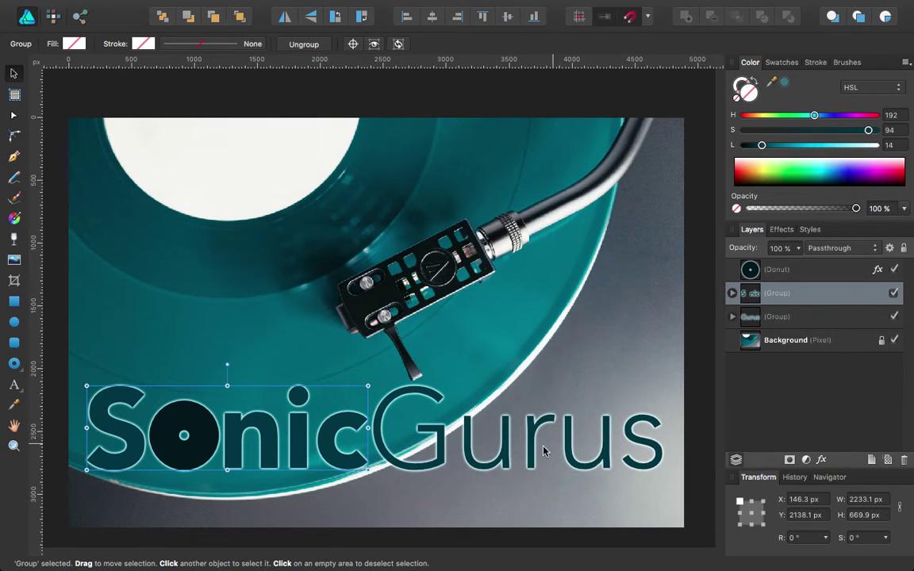
left_click(443, 464, "shift")
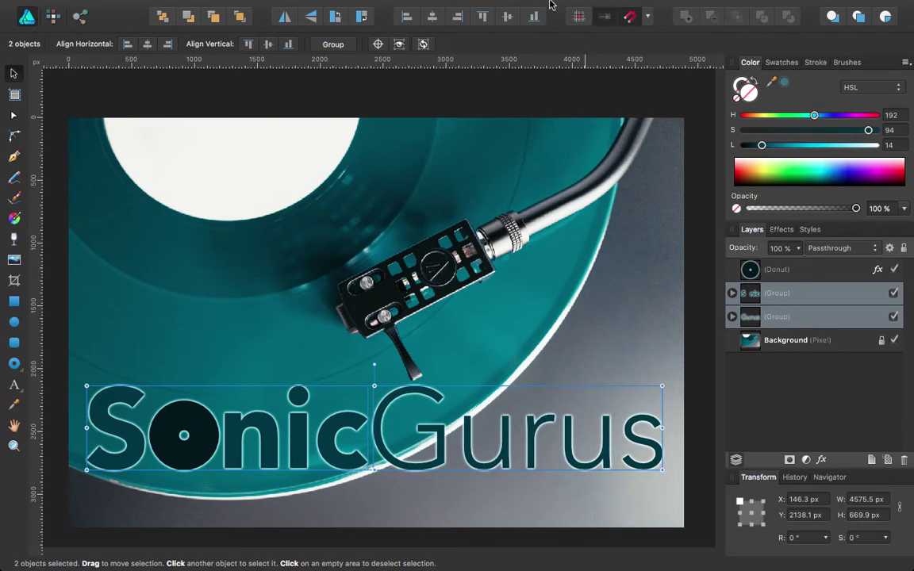
right_click(328, 446)
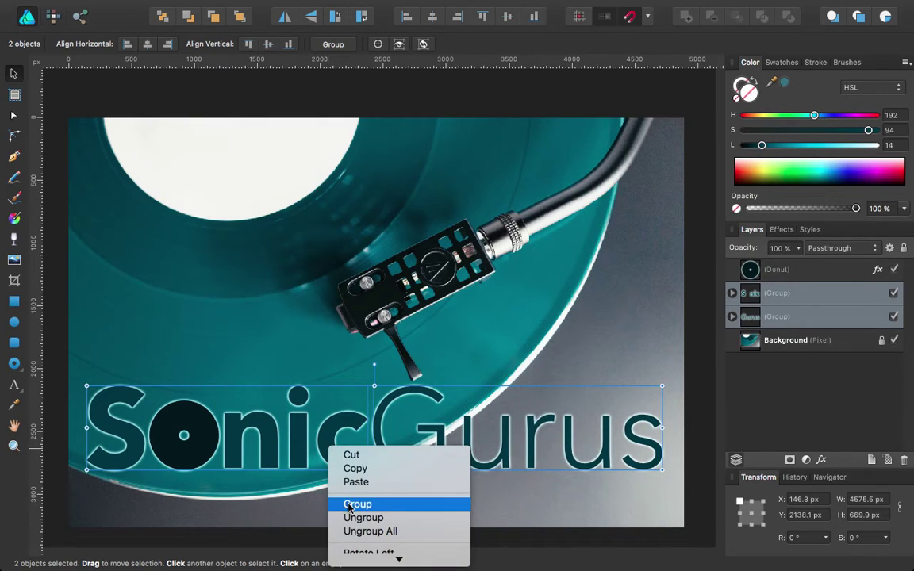
left_click(349, 504)
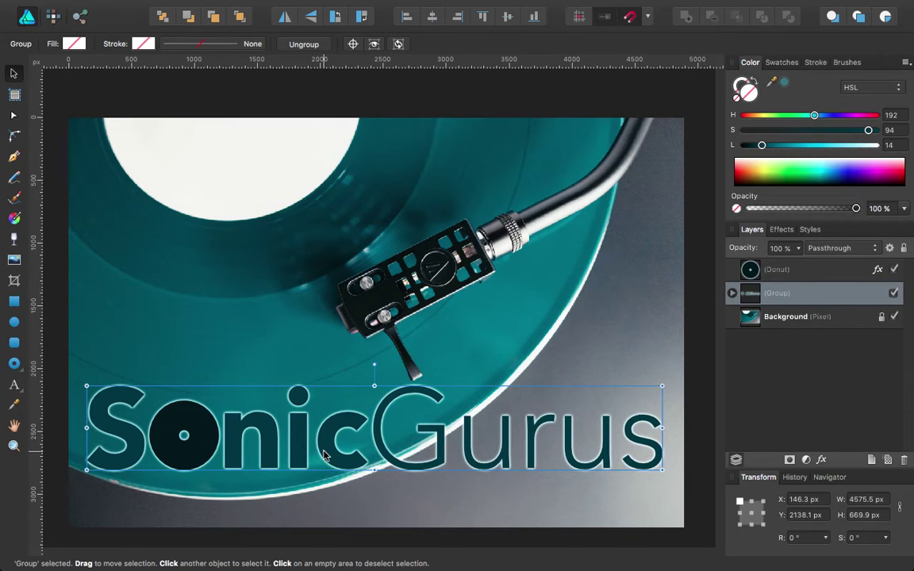
Duplicate the SonicGurus group, flip it vertically, and move it just below the original.
key("super+j")
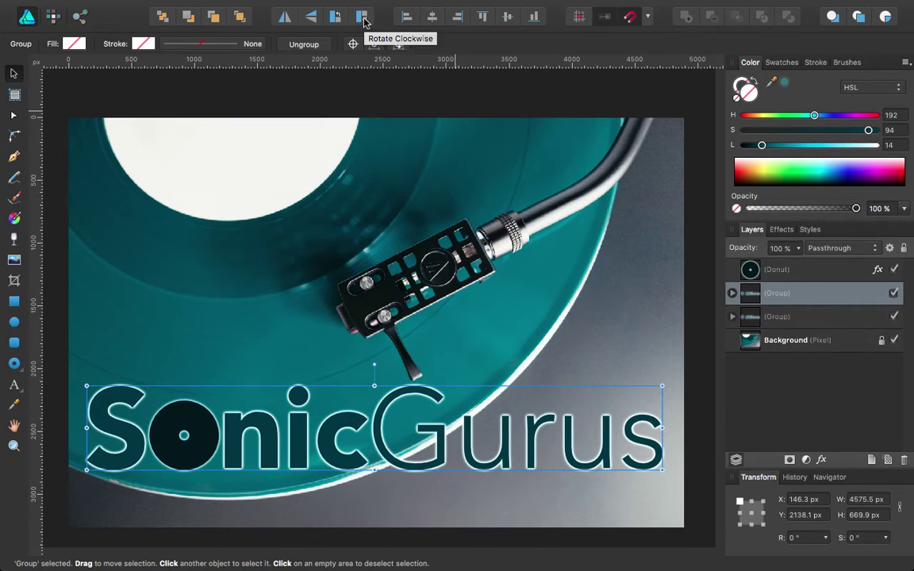
left_click(315, 17)
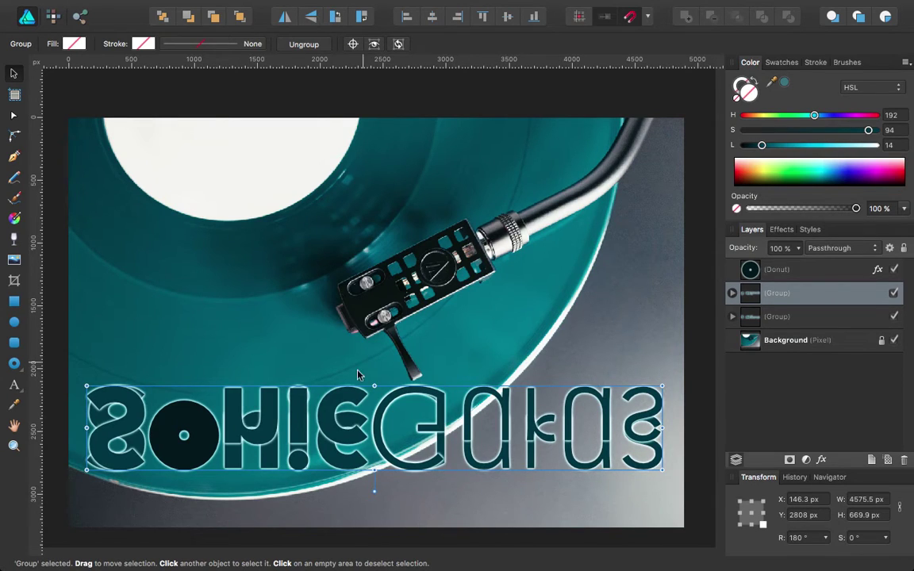
left_click_drag(328, 428, 325, 509)
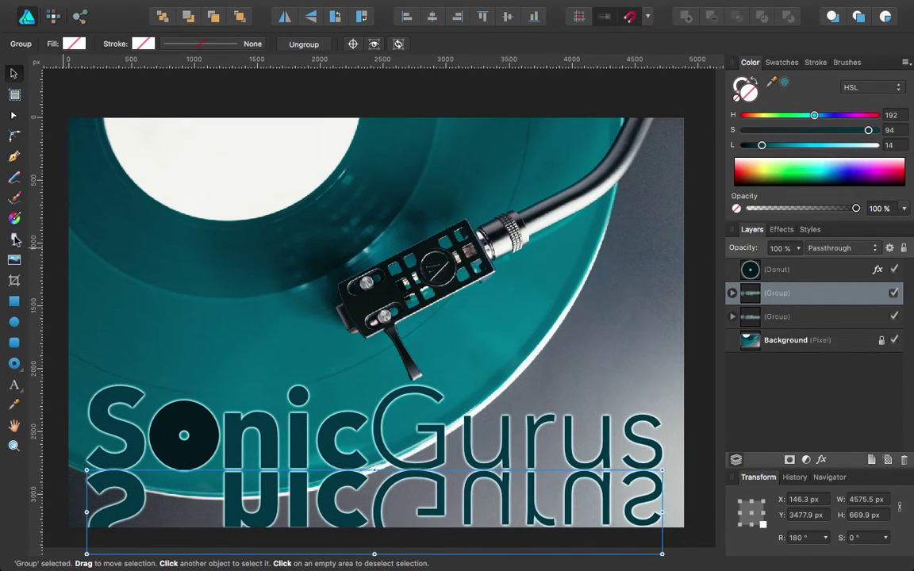
left_click(14, 240)
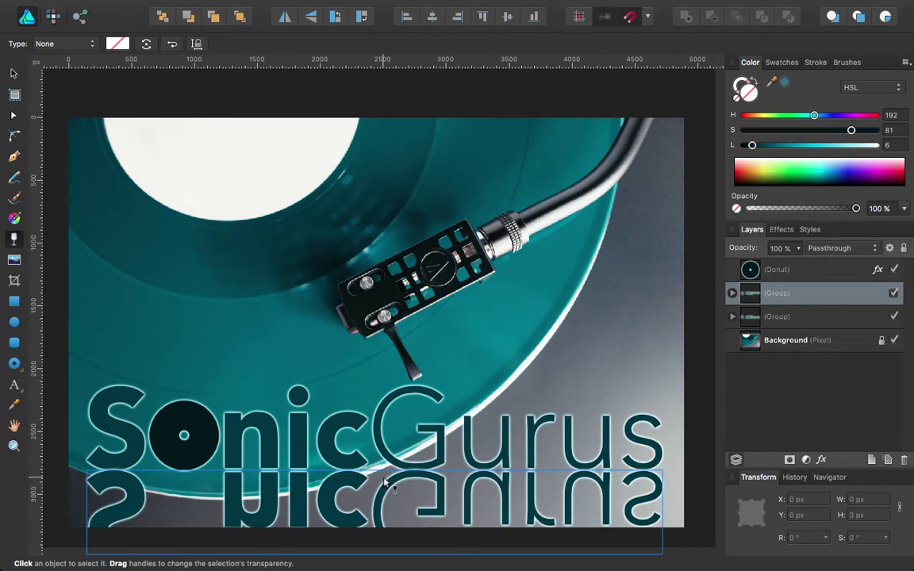
Apply a linear transparency gradient so the reflected text fades out toward the bottom.
left_click(382, 509)
left_click_drag(382, 509, 374, 472)
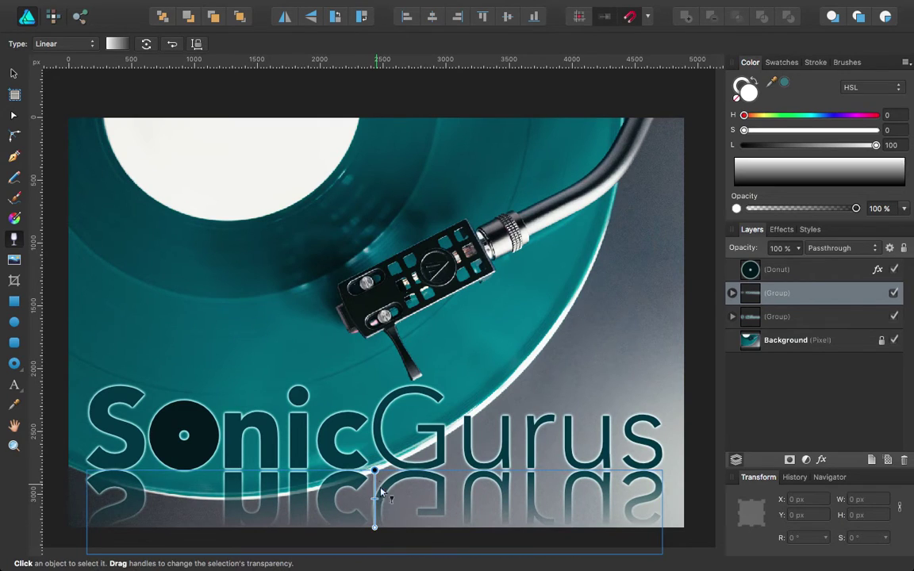
left_click_drag(376, 529, 374, 472)
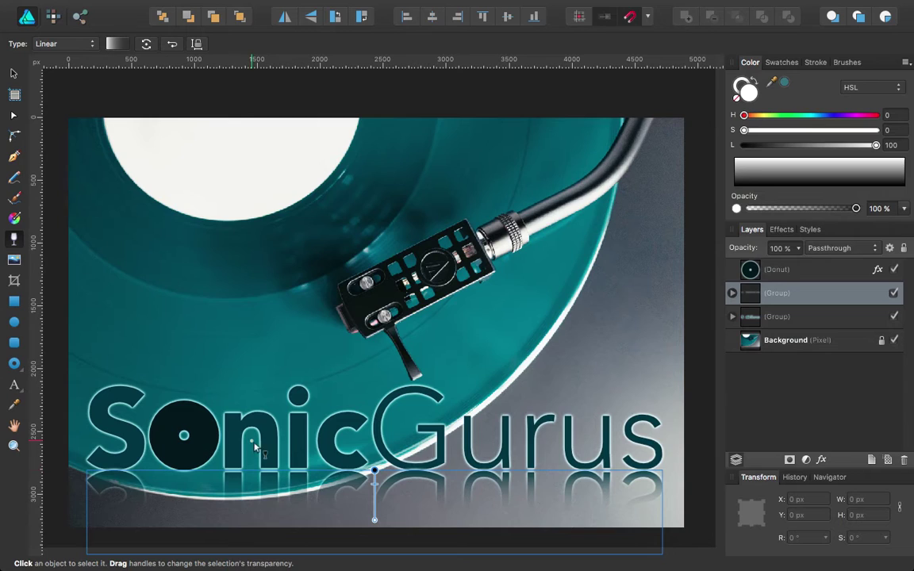
Duplicate the donut with Cmd+J and drag the copy down into the reflection.
left_click(12, 75)
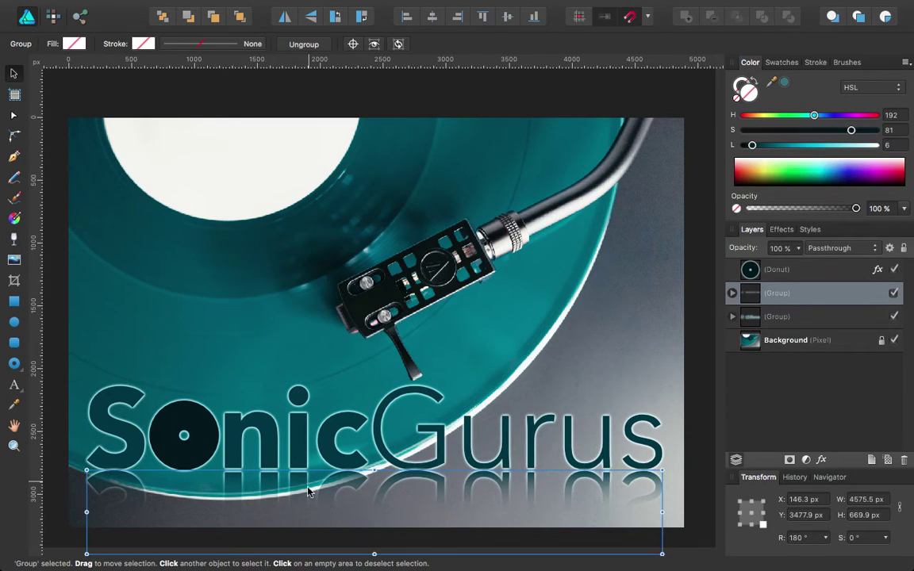
left_click(179, 412)
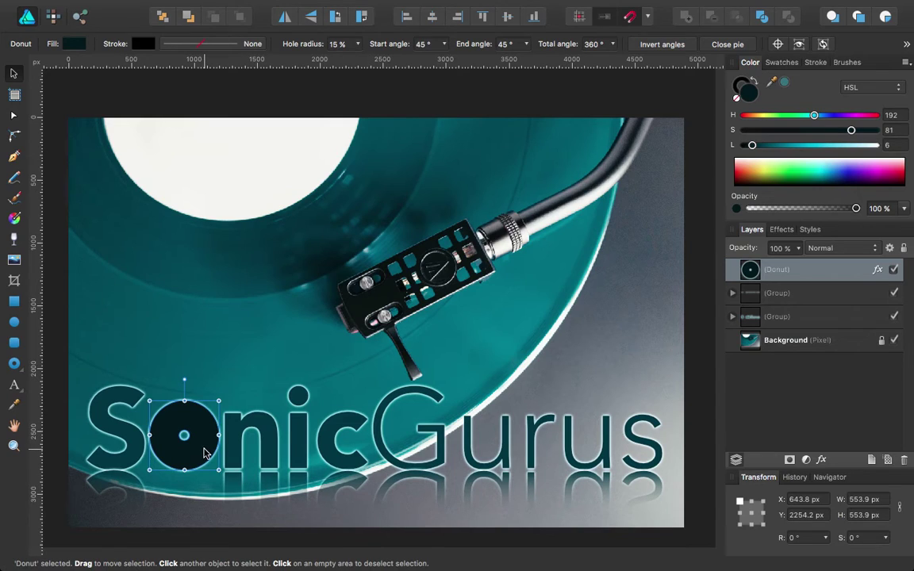
key("super+j")
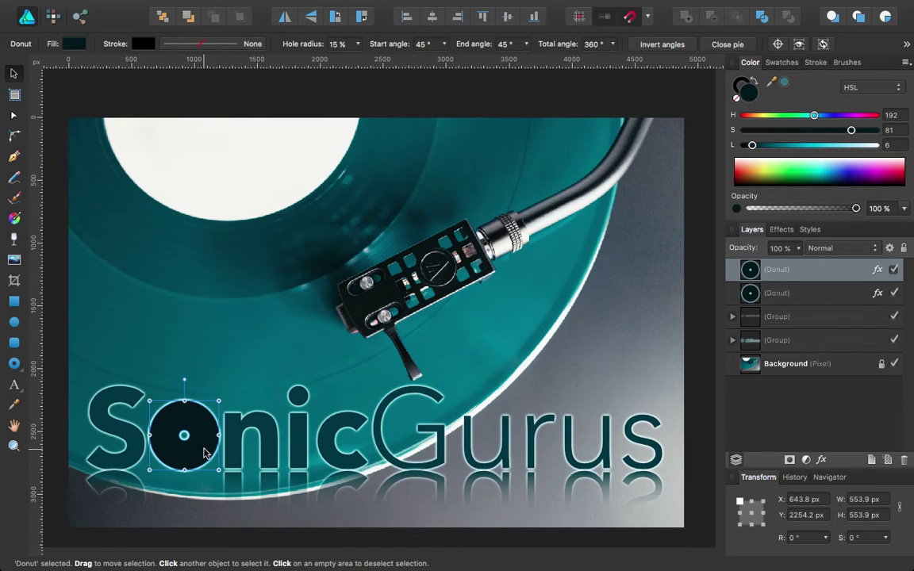
left_click_drag(197, 446, 175, 487)
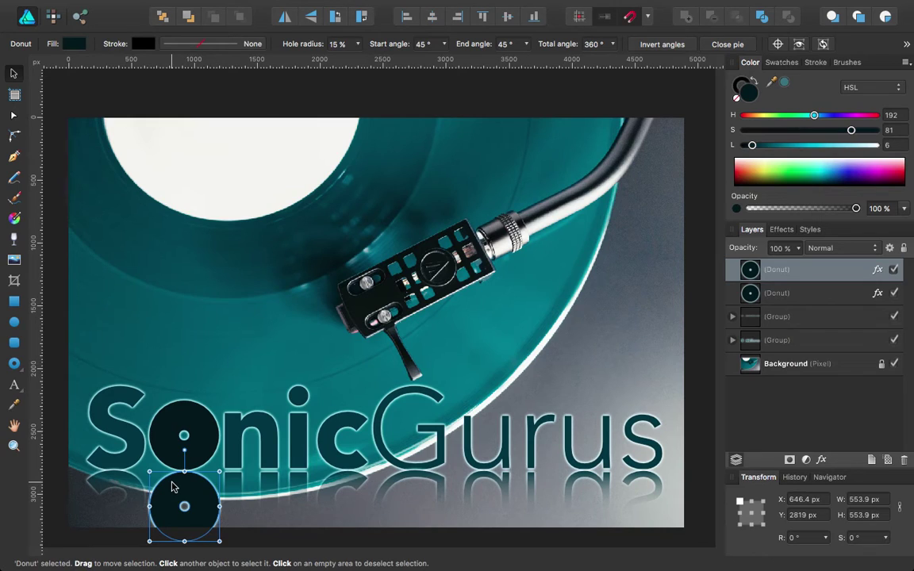
left_click(14, 238)
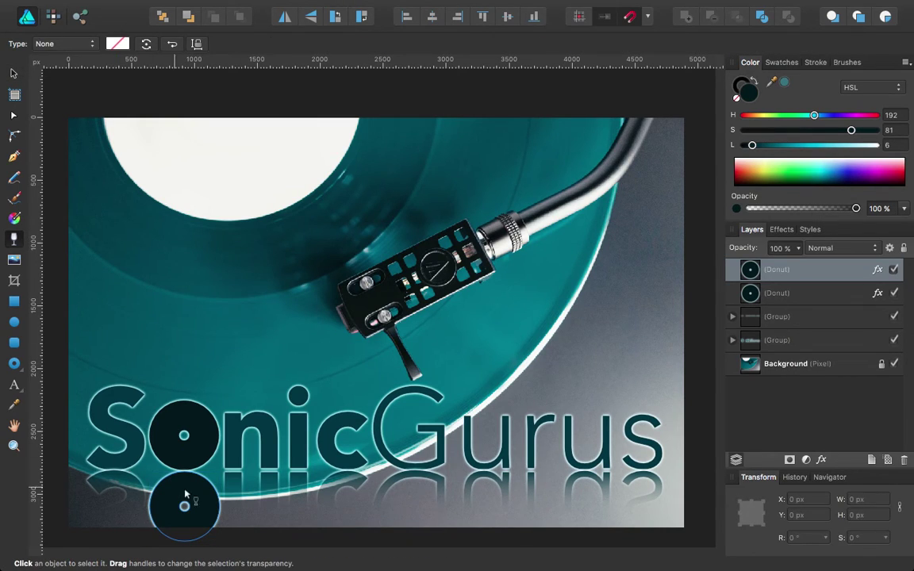
Fade the reflected donut with a linear transparency gradient, adjusting its opaque start and transparent end.
left_click_drag(184, 486, 185, 541)
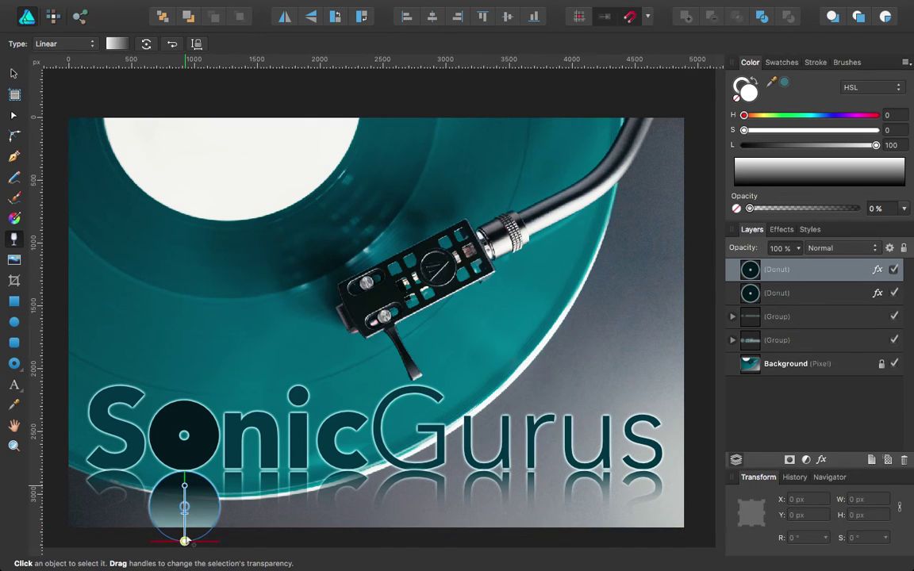
left_click(186, 483)
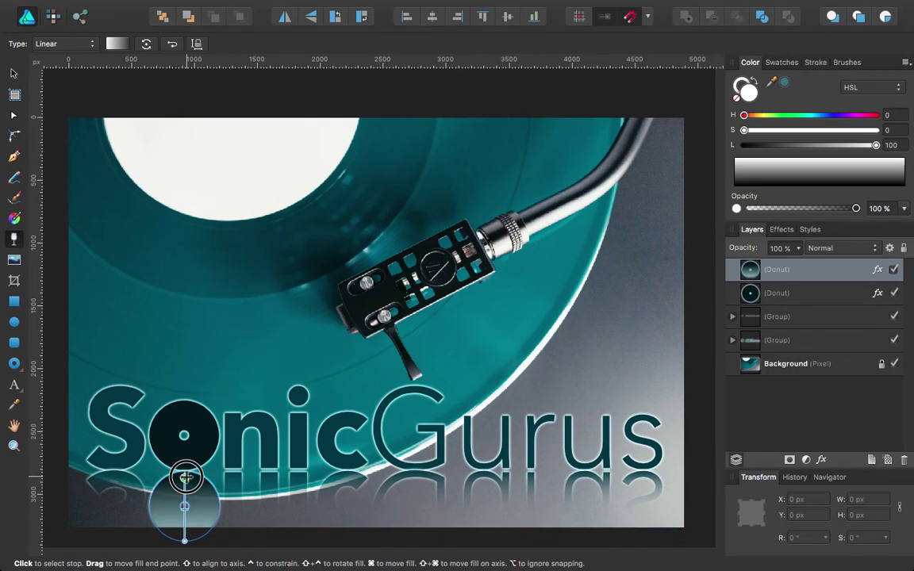
left_click_drag(186, 477, 185, 493)
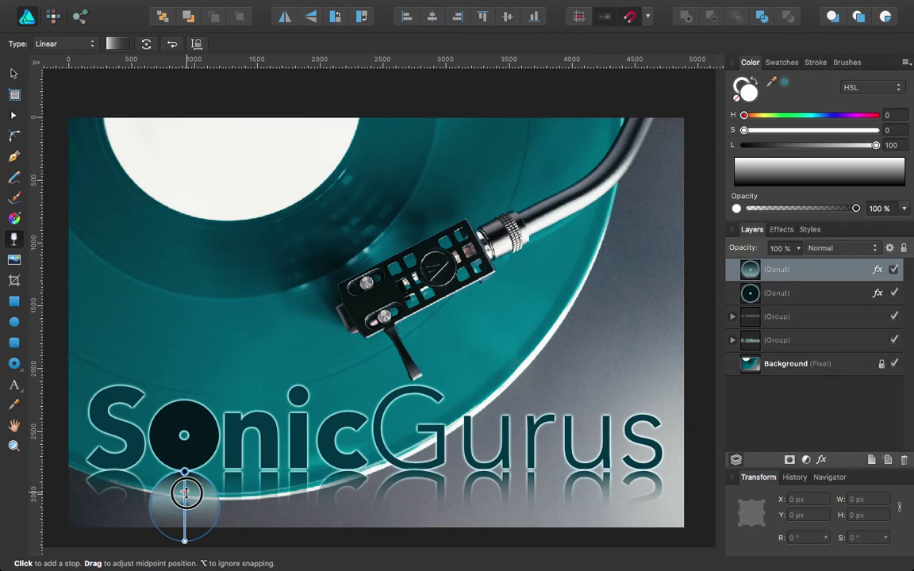
left_click(641, 300)
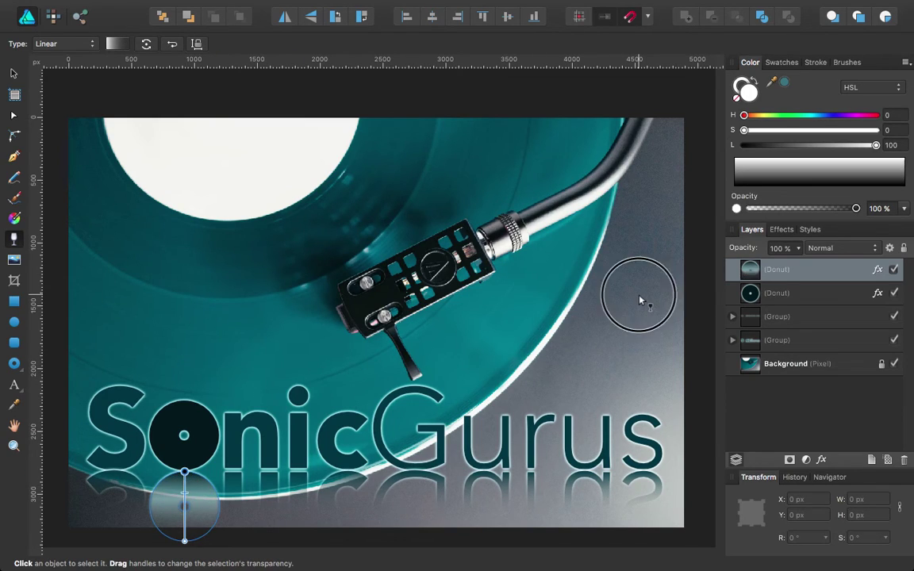
left_click(184, 507)
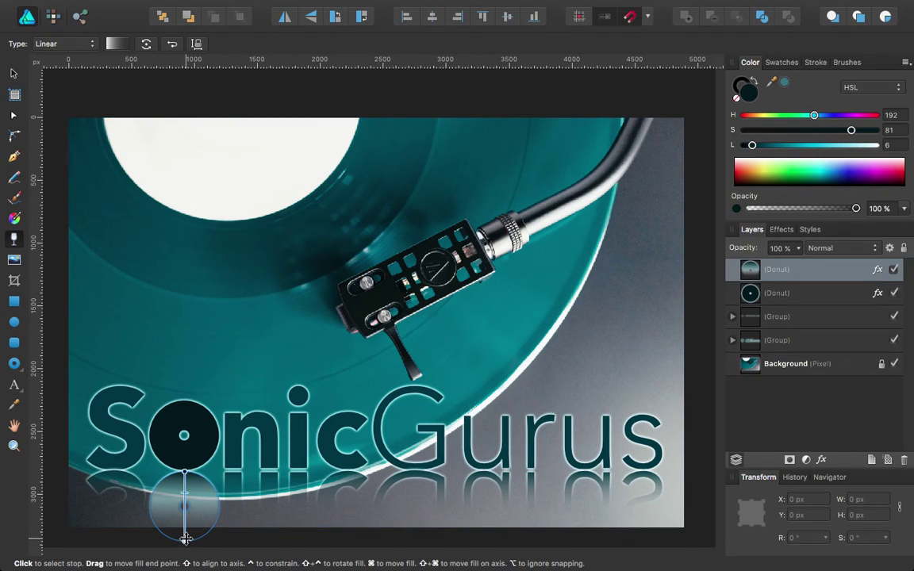
left_click(185, 532)
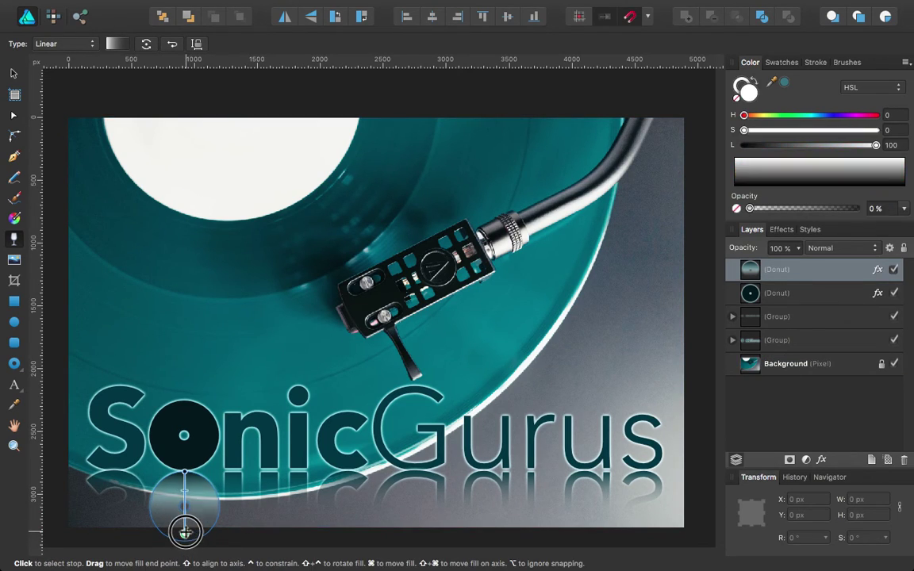
left_click_drag(185, 531, 184, 527)
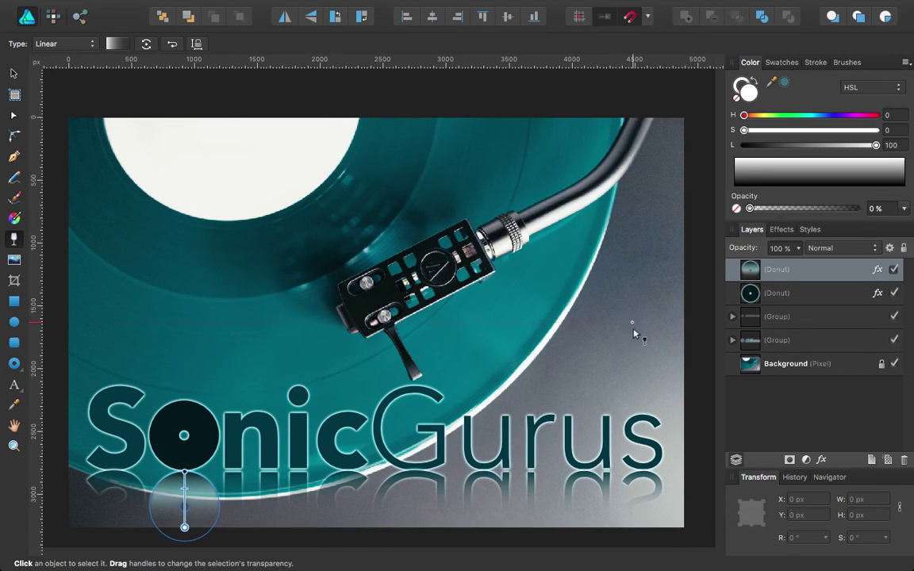
left_click(633, 334)
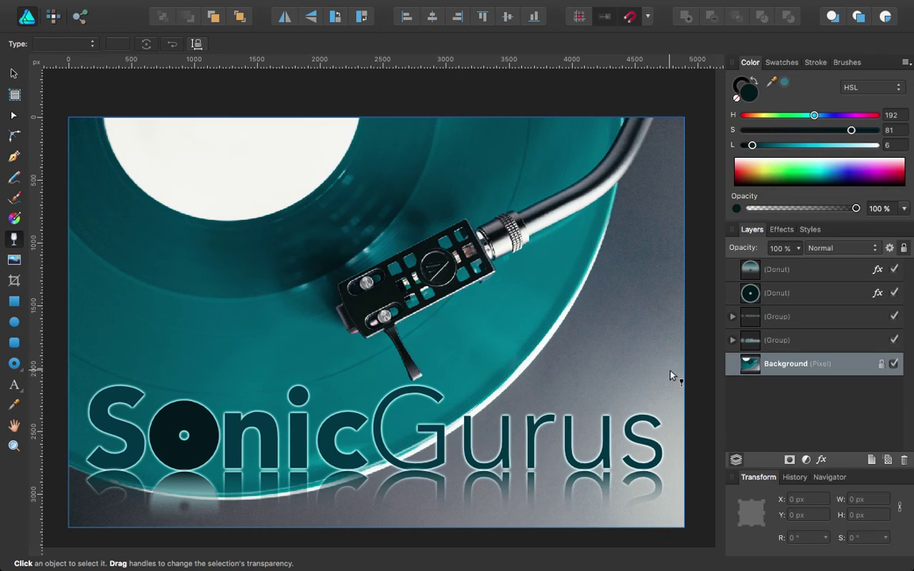